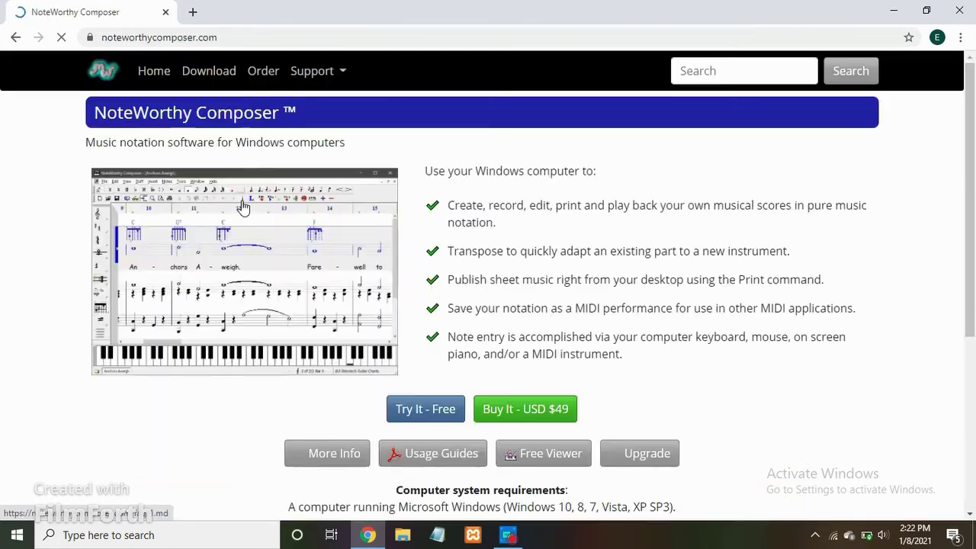
- Download the free NoteWorthy Composer evaluation installer and set it to open when the download finishes
{"action": "left_click", "coordinate": [441, 419]}
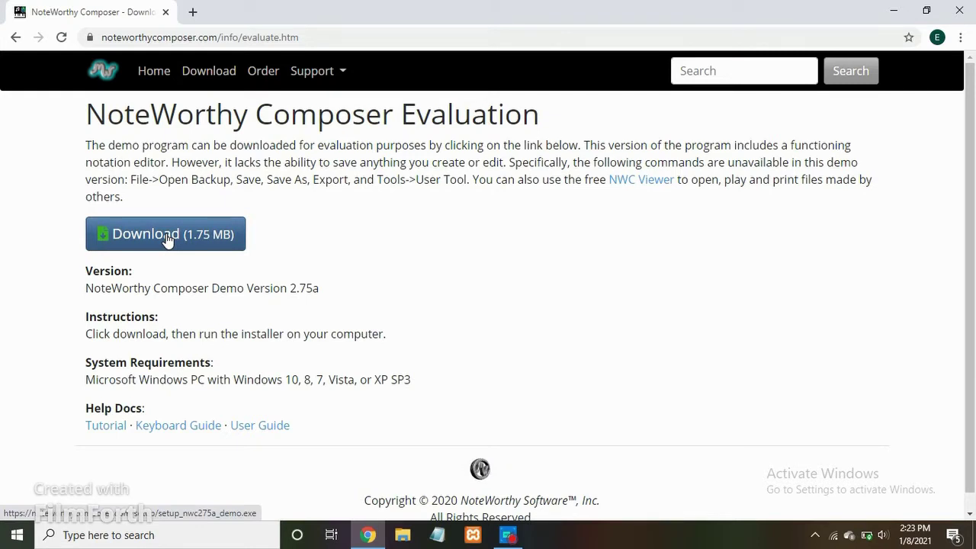
{"action": "left_click", "coordinate": [168, 240]}
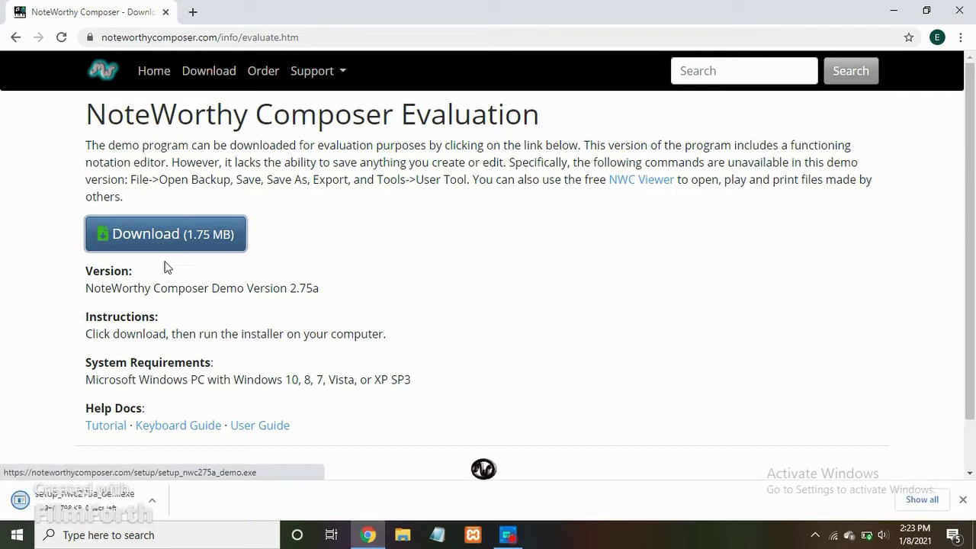
{"action": "left_click", "coordinate": [152, 503]}
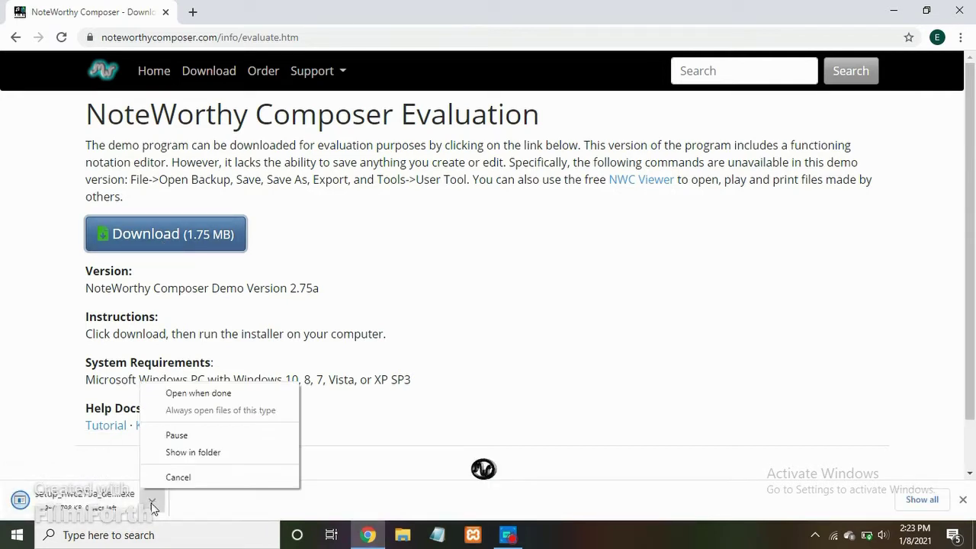
{"action": "left_click", "coordinate": [198, 394]}
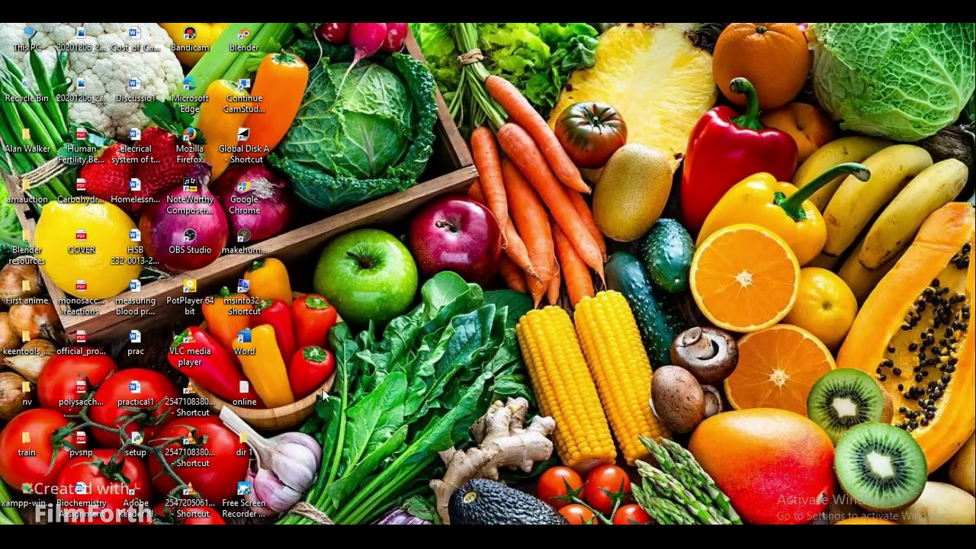
- Launch NoteWorthy Composer, accepting its evaluation notice, and create a new song from the Blank Score template
{"action": "double_click", "coordinate": [190, 194]}
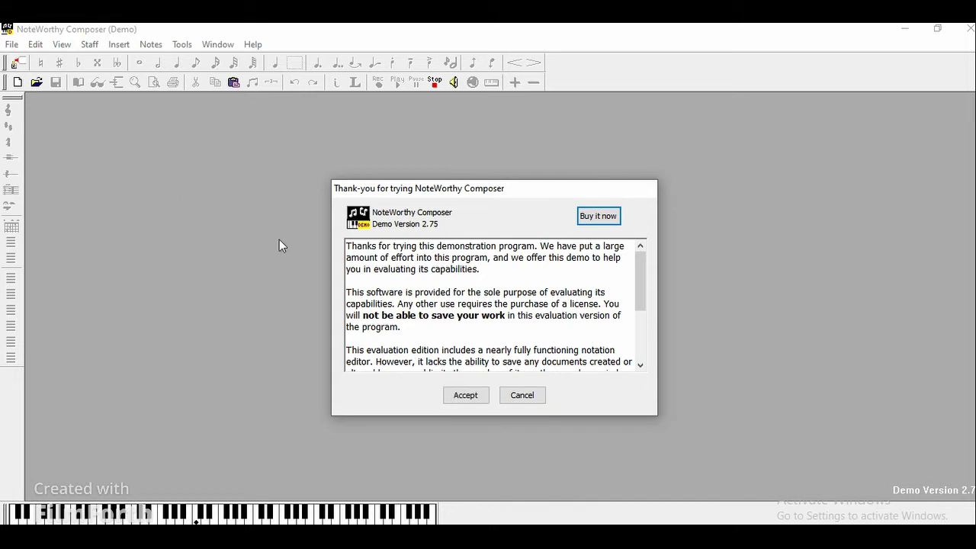
{"action": "left_click", "coordinate": [455, 404]}
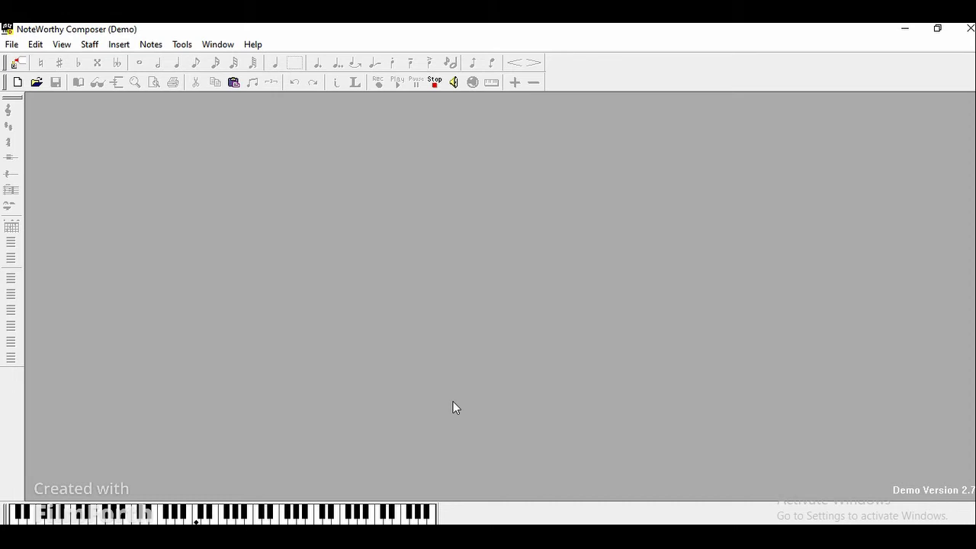
{"action": "left_click", "coordinate": [11, 44]}
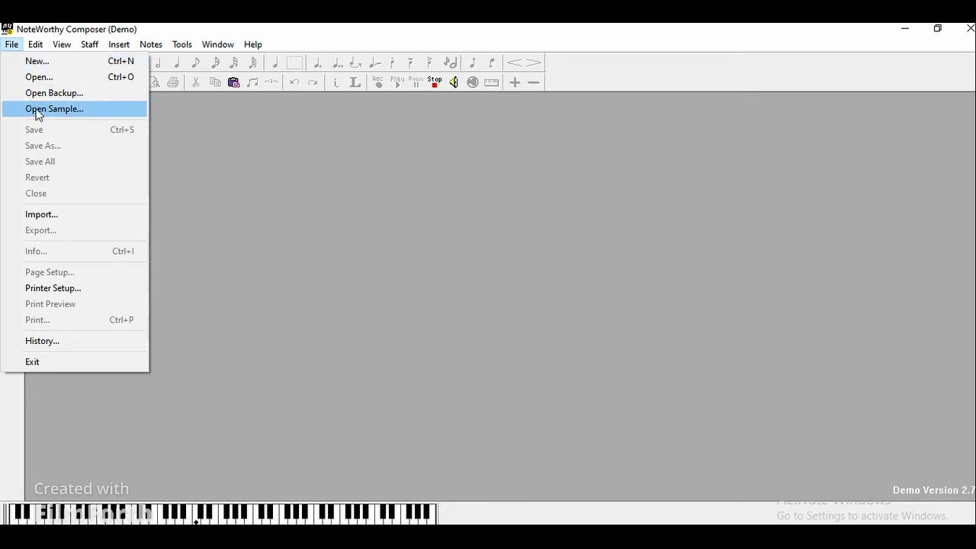
{"action": "left_click", "coordinate": [59, 61]}
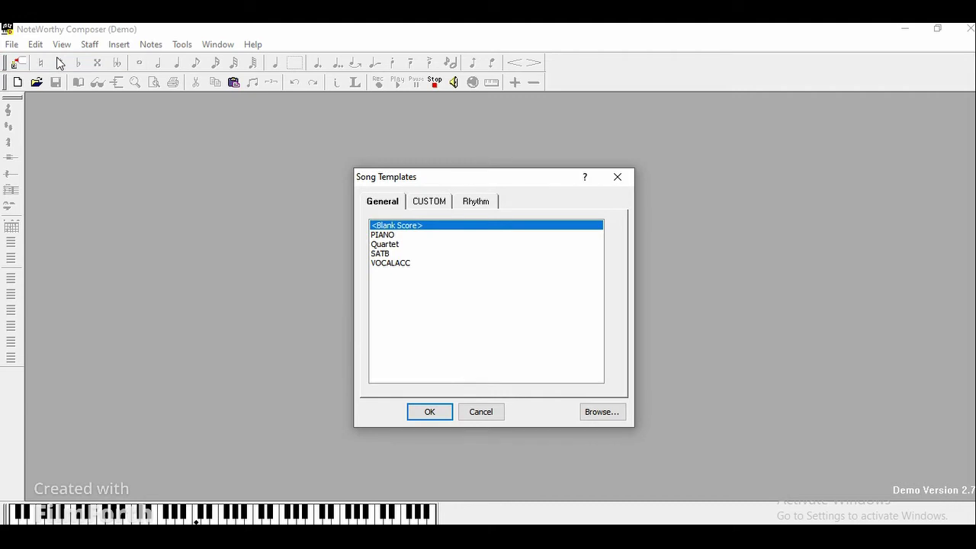
{"action": "left_click", "coordinate": [425, 415]}
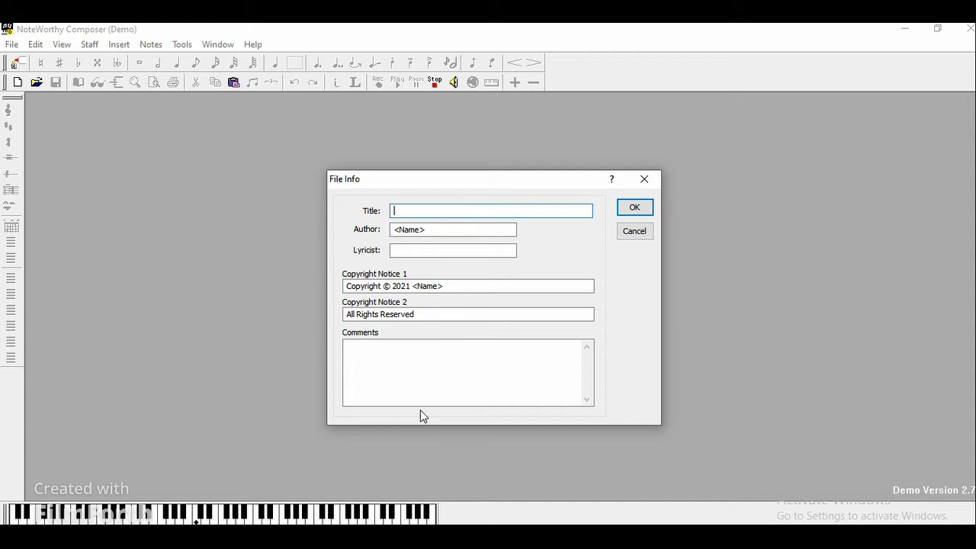
- Set the song title to "Intro" and replace the author placeholder with the author's name
{"action": "type", "text": "Intro"}
{"action": "left_click", "coordinate": [429, 229]}
{"action": "key", "text": "BackSpace"}
{"action": "key", "text": "BackSpace"}
{"action": "key", "text": "BackSpace"}
{"action": "key", "text": "BackSpace"}
{"action": "key", "text": "BackSpace"}
{"action": "key", "text": "BackSpace"}
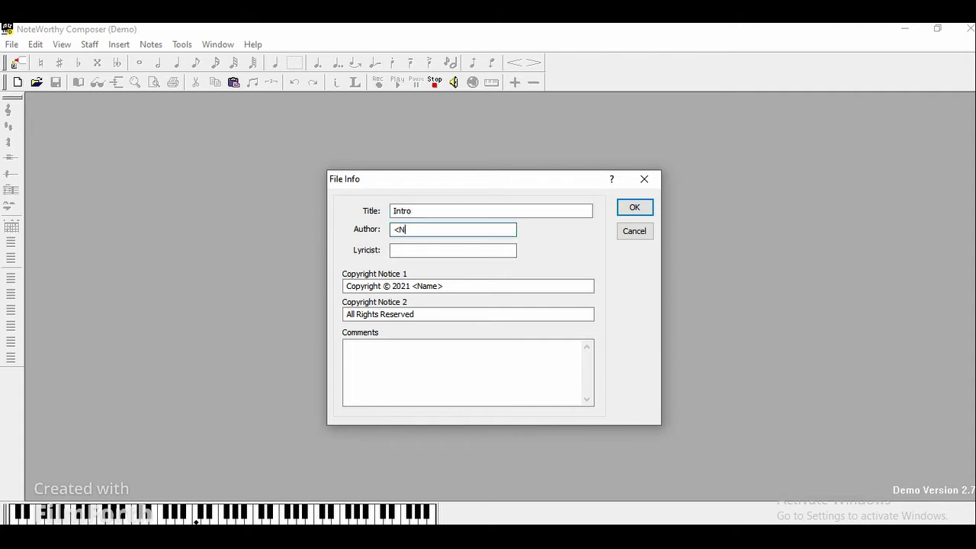
{"action": "type", "text": "Maestro"}
{"action": "key", "text": "Tab"}
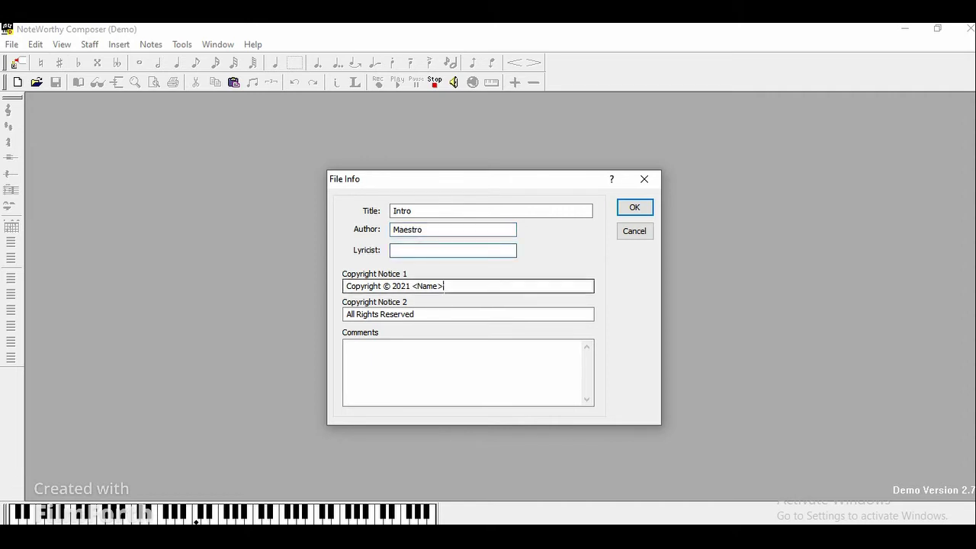
- Remove the <Name> placeholder from Copyright Notice 1 and accept the file info
{"action": "left_click", "coordinate": [443, 286]}
{"action": "key", "text": "BackSpace"}
{"action": "key", "text": "BackSpace"}
{"action": "key", "text": "BackSpace"}
{"action": "key", "text": "BackSpace"}
{"action": "key", "text": "BackSpace"}
{"action": "key", "text": "BackSpace"}
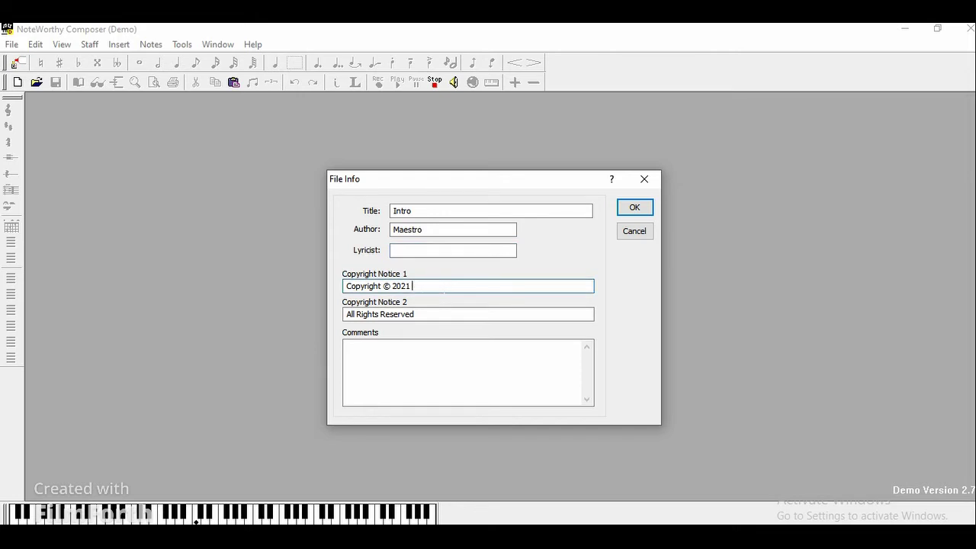
{"action": "left_click", "coordinate": [645, 207]}
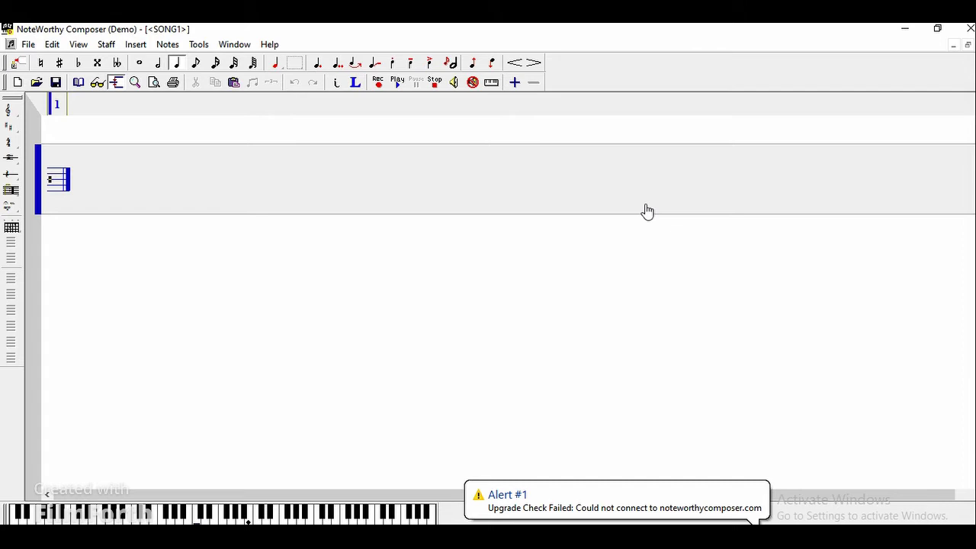
{"action": "double_click", "coordinate": [29, 34]}
{"action": "double_click", "coordinate": [213, 35]}
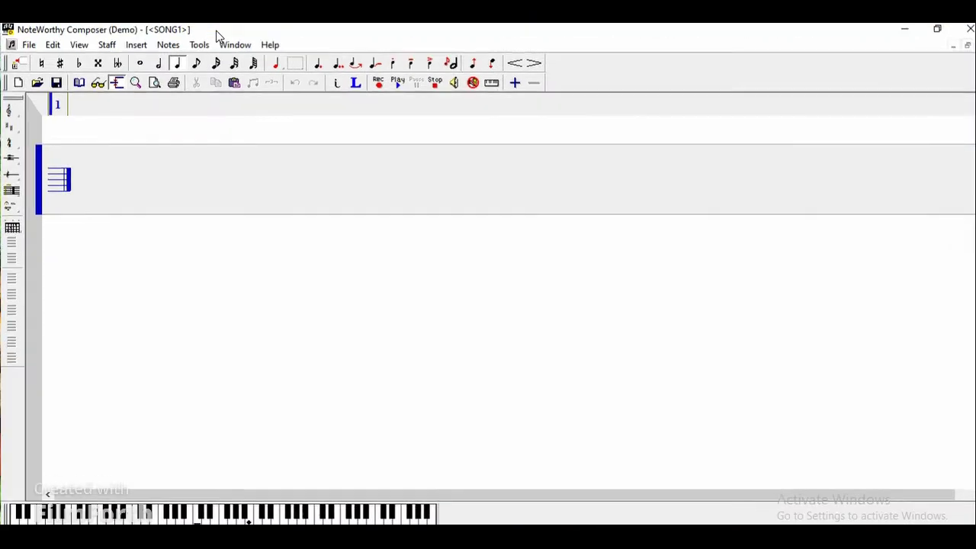
- Open the sample score Anchors Aweigh
{"action": "left_click", "coordinate": [27, 44]}
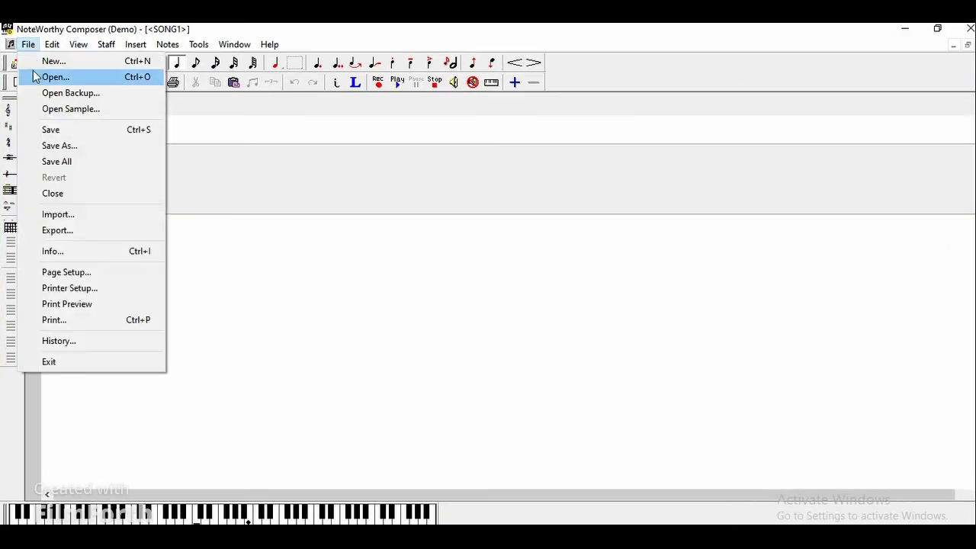
{"action": "left_click", "coordinate": [67, 111]}
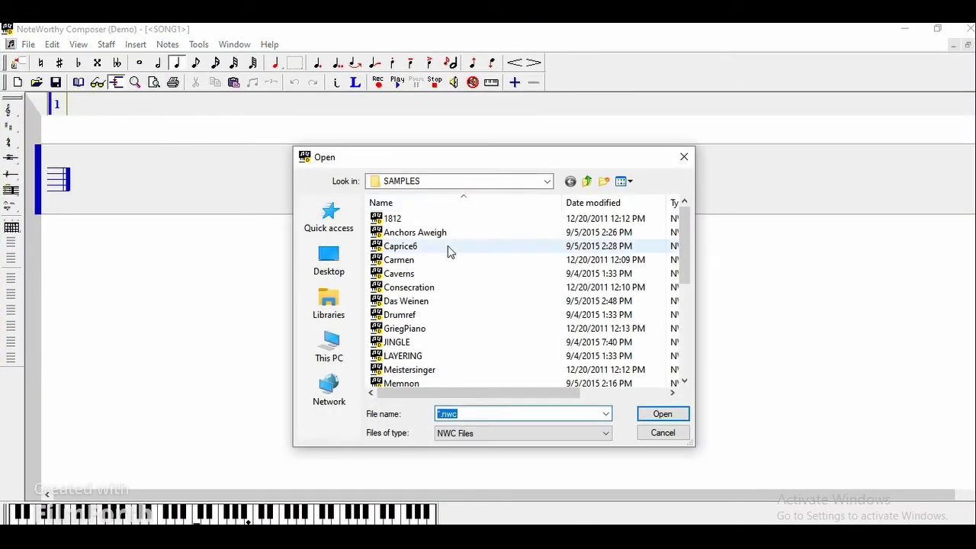
{"action": "left_click", "coordinate": [421, 235]}
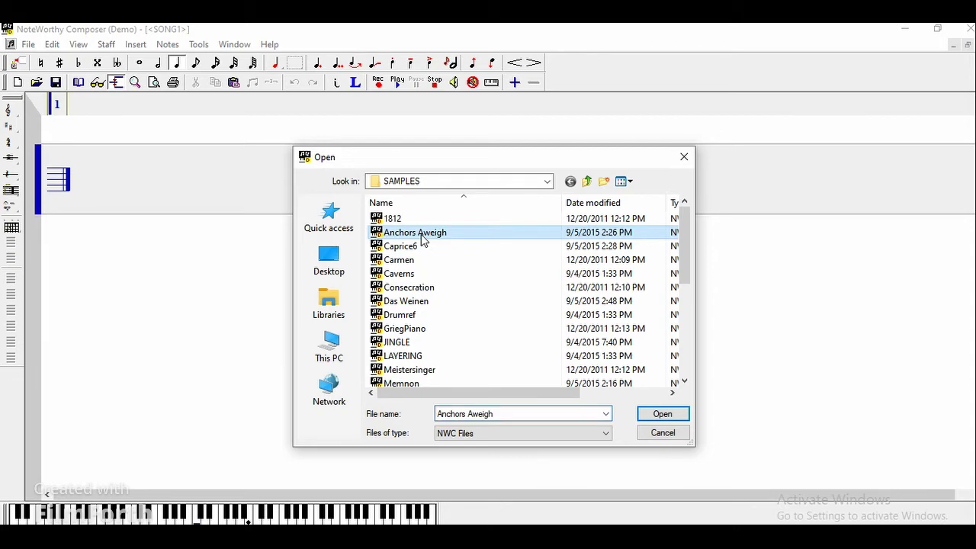
{"action": "left_click", "coordinate": [662, 415]}
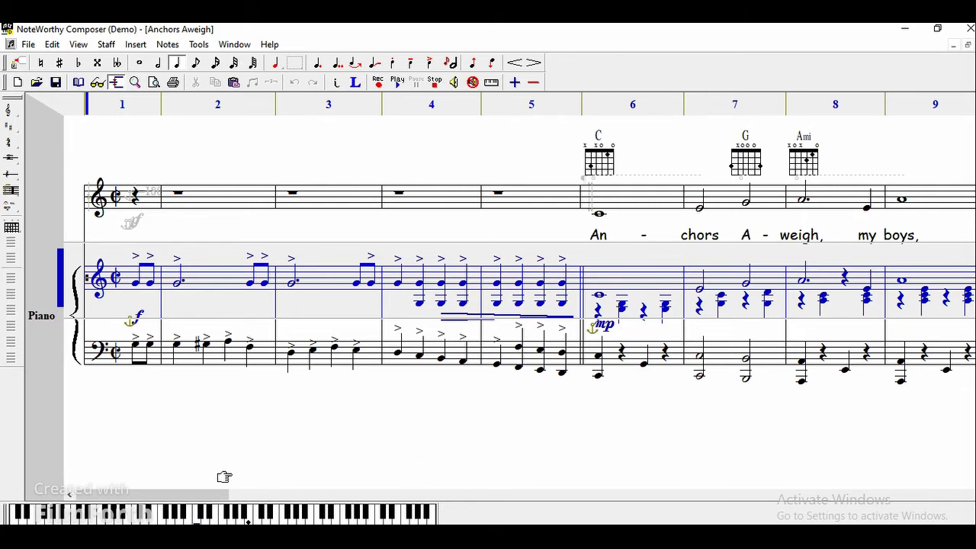
- Play back the Anchors Aweigh score, then stop the playback
{"action": "left_click_drag", "start_coordinate": [215, 496], "coordinate": [7, 460]}
{"action": "key", "text": "space"}
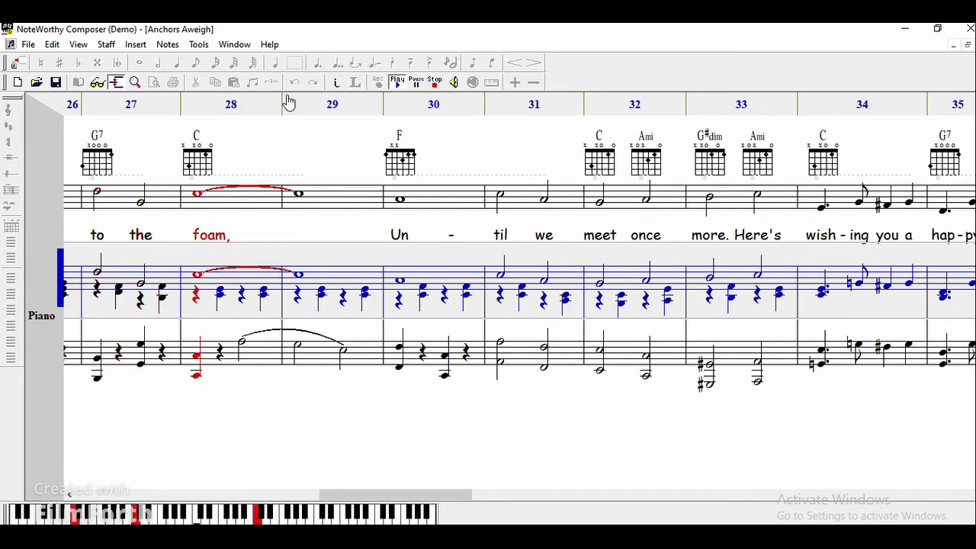
{"action": "key", "text": "space"}
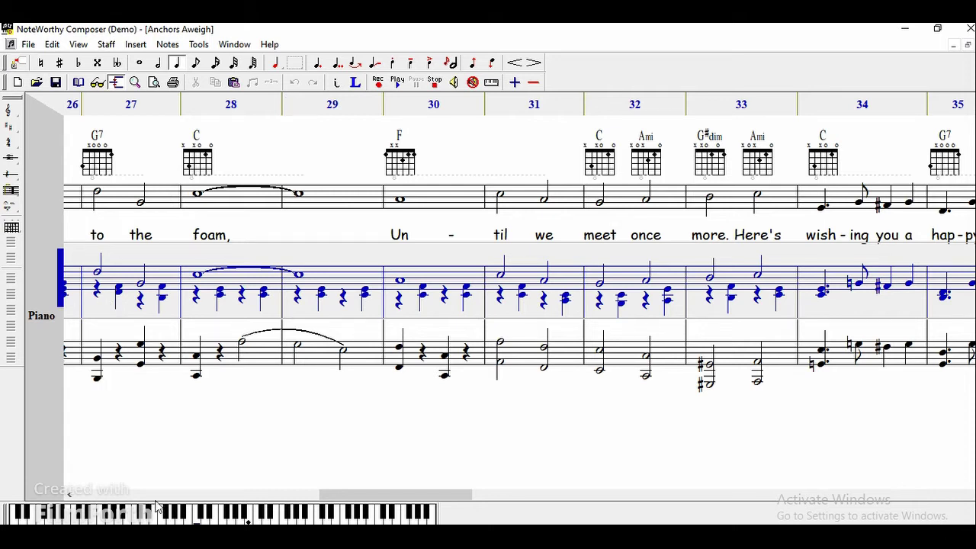
- Switch to a blank score and insert a treble clef at the start of the staff
{"action": "key", "text": "ctrl+n"}
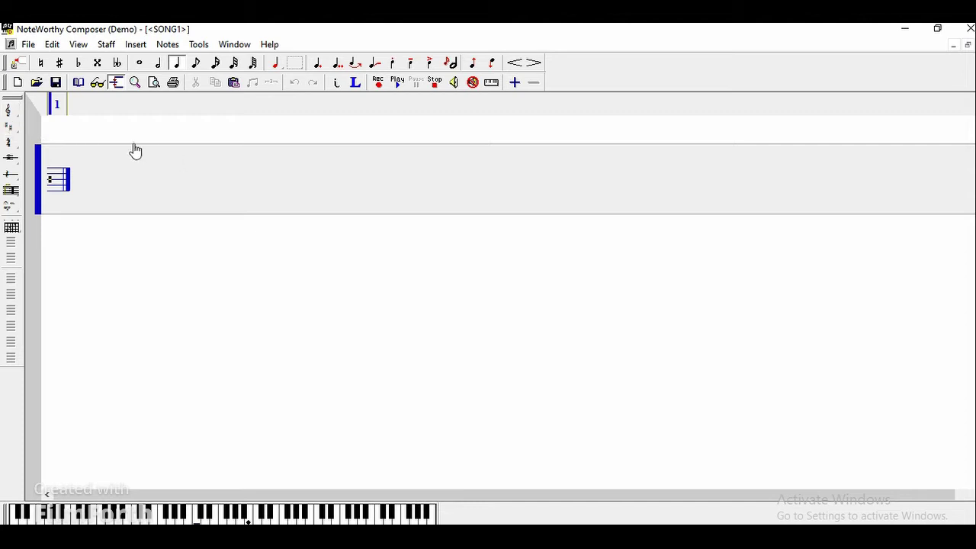
{"action": "left_click", "coordinate": [10, 111]}
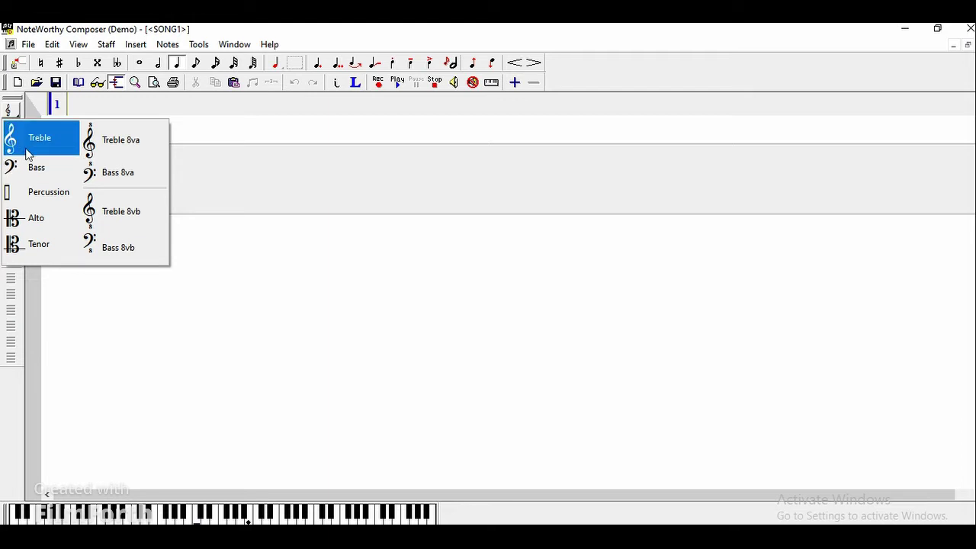
{"action": "left_click", "coordinate": [28, 141]}
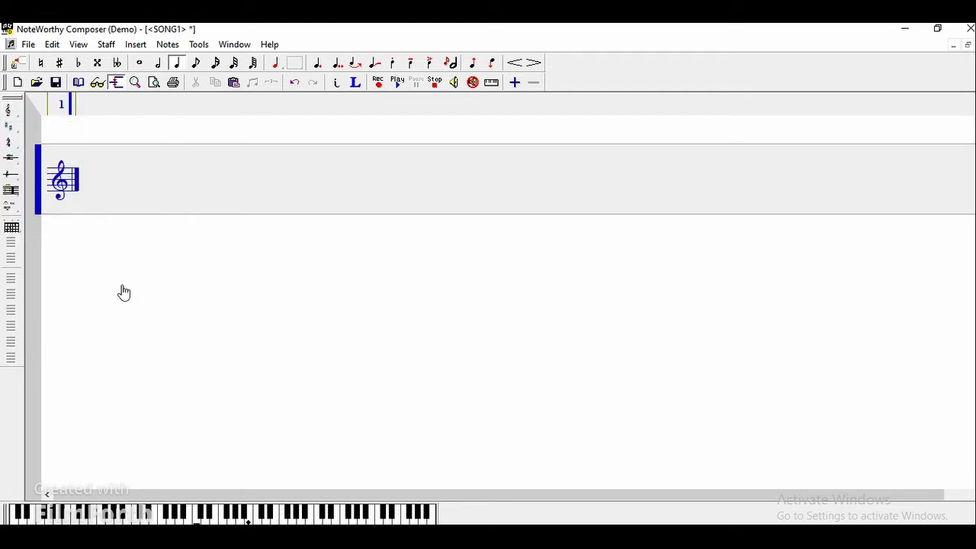
{"action": "key", "text": "Down"}
{"action": "key", "text": "Return"}
{"action": "key", "text": "period"}
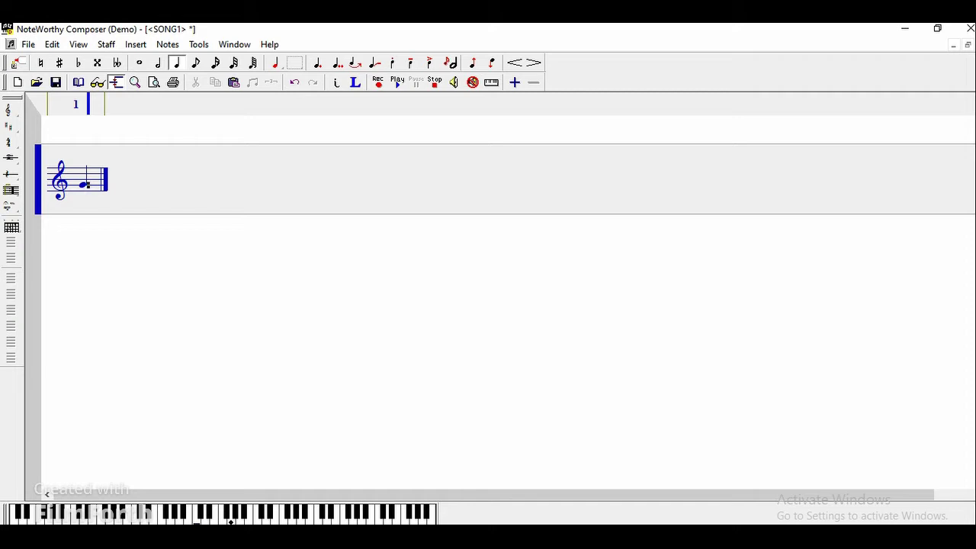
{"action": "key", "text": "BackSpace"}
{"action": "key", "text": "Return"}
{"action": "key", "text": "BackSpace"}
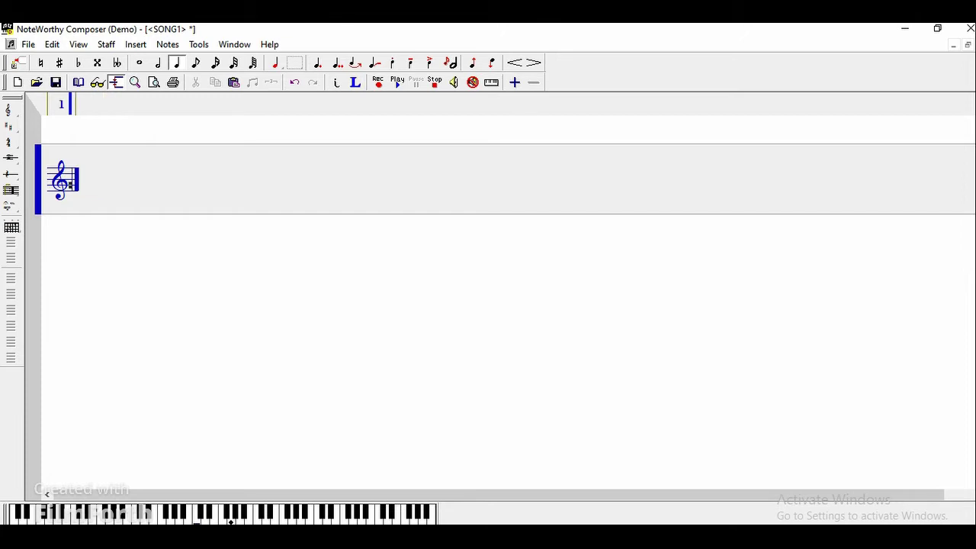
- Enter seven ascending quarter notes G, A, B, C, D, E, F on the treble staff, starting on the second line
{"action": "key", "text": "Down"}
{"action": "key", "text": "Down"}
{"action": "key", "text": "Return"}
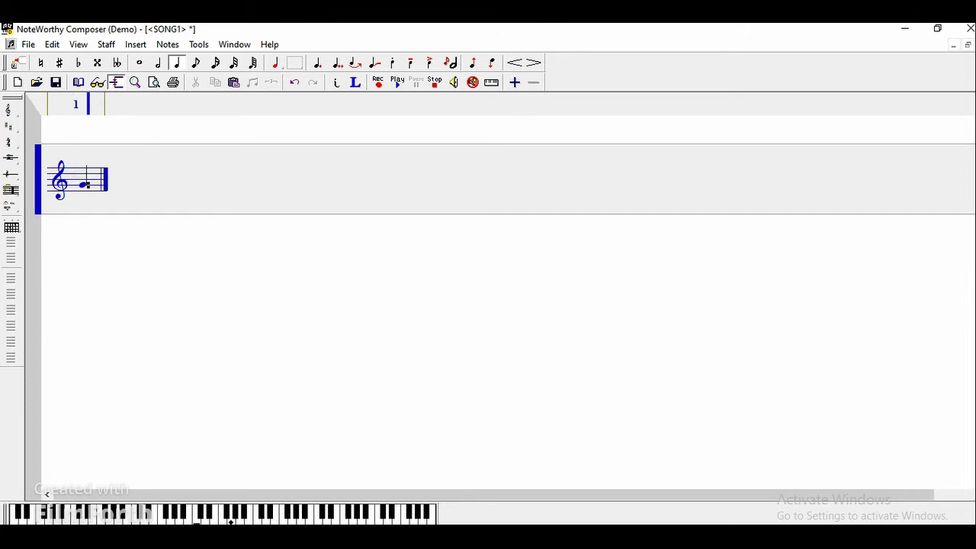
{"action": "key", "text": "Up"}
{"action": "key", "text": "Up"}
{"action": "key", "text": "Return"}
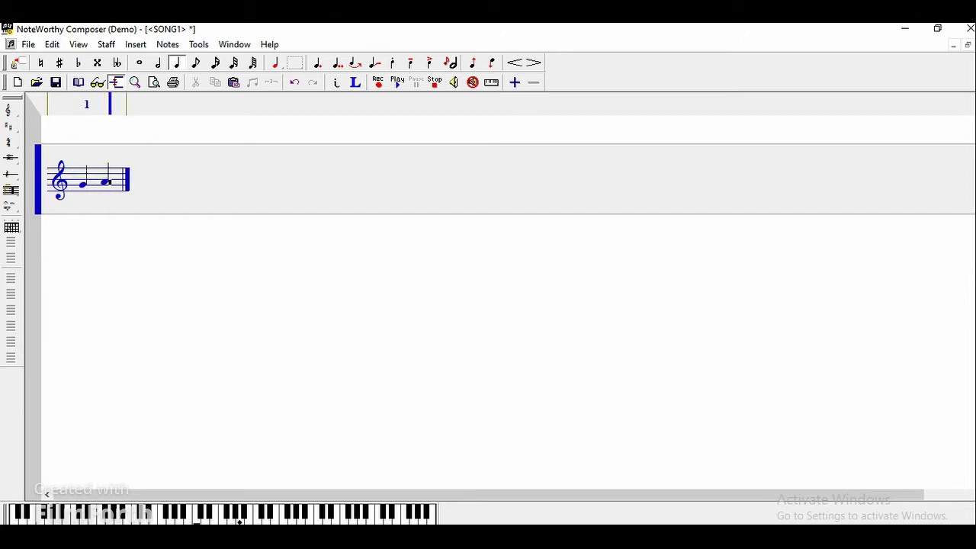
{"action": "key", "text": "Up"}
{"action": "key", "text": "Up"}
{"action": "key", "text": "Return"}
{"action": "key", "text": "Up"}
{"action": "key", "text": "Return"}
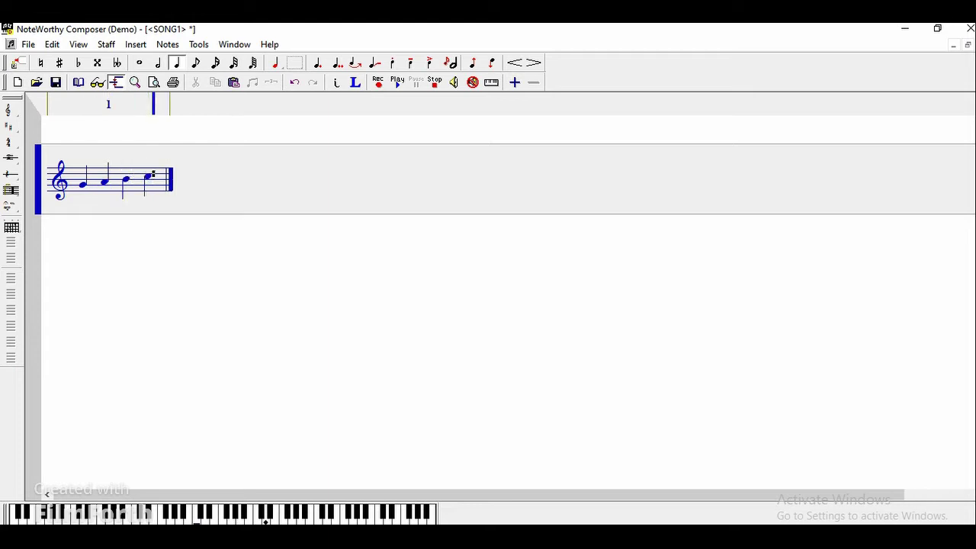
{"action": "key", "text": "Up"}
{"action": "key", "text": "Return"}
{"action": "key", "text": "Up"}
{"action": "key", "text": "Return"}
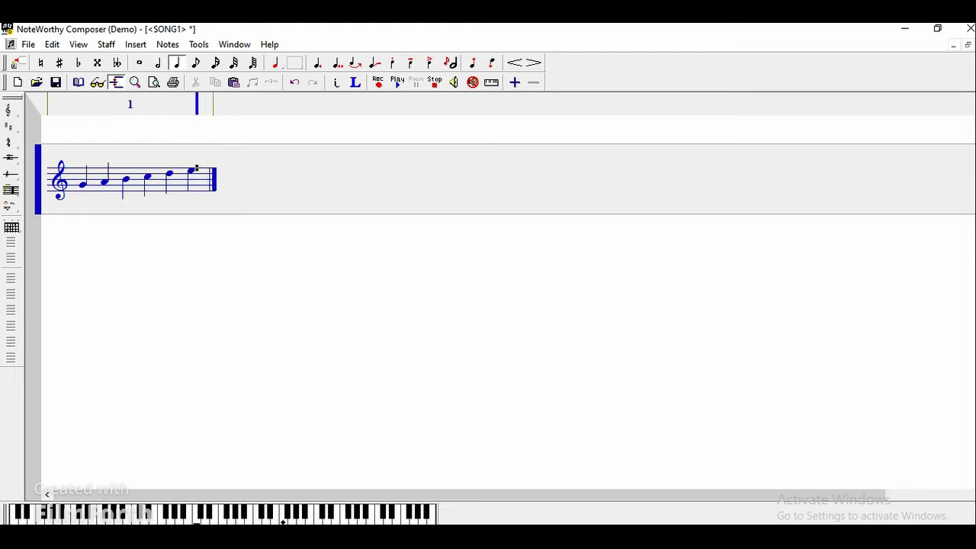
{"action": "key", "text": "Up"}
{"action": "key", "text": "Return"}
- Delete all the quarter notes and the treble clef from the staff
{"action": "key", "text": "BackSpace"}
{"action": "key", "text": "BackSpace"}
{"action": "key", "text": "BackSpace"}
{"action": "key", "text": "BackSpace"}
{"action": "key", "text": "BackSpace"}
{"action": "key", "text": "BackSpace"}
{"action": "key", "text": "BackSpace"}
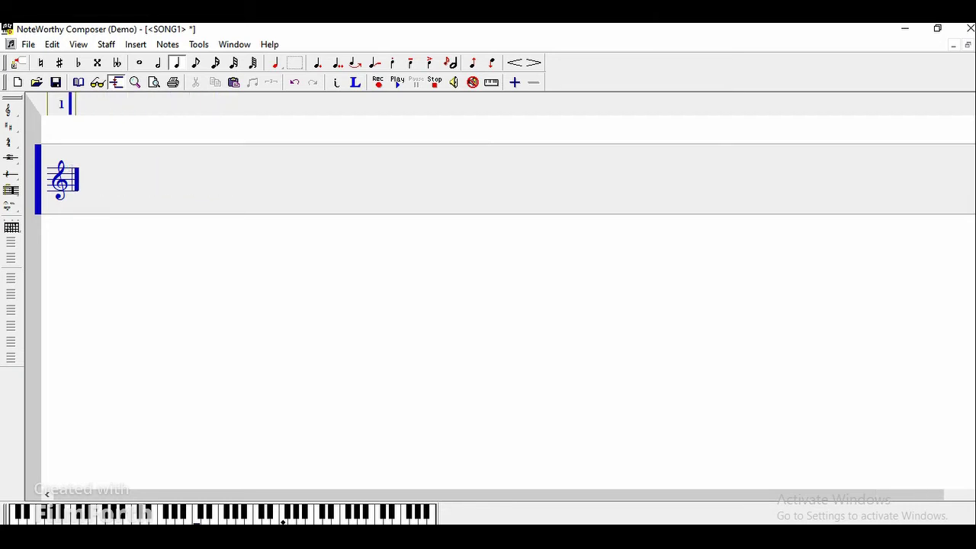
{"action": "key", "text": "BackSpace"}
- Insert a bass clef and enter descending quarter notes F, E, D after it
{"action": "key", "text": "c"}
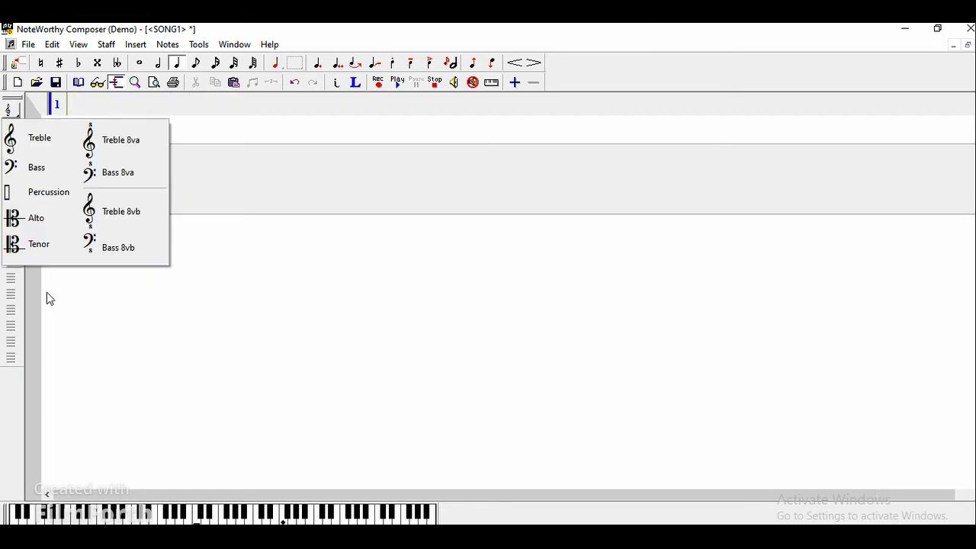
{"action": "left_click", "coordinate": [11, 172]}
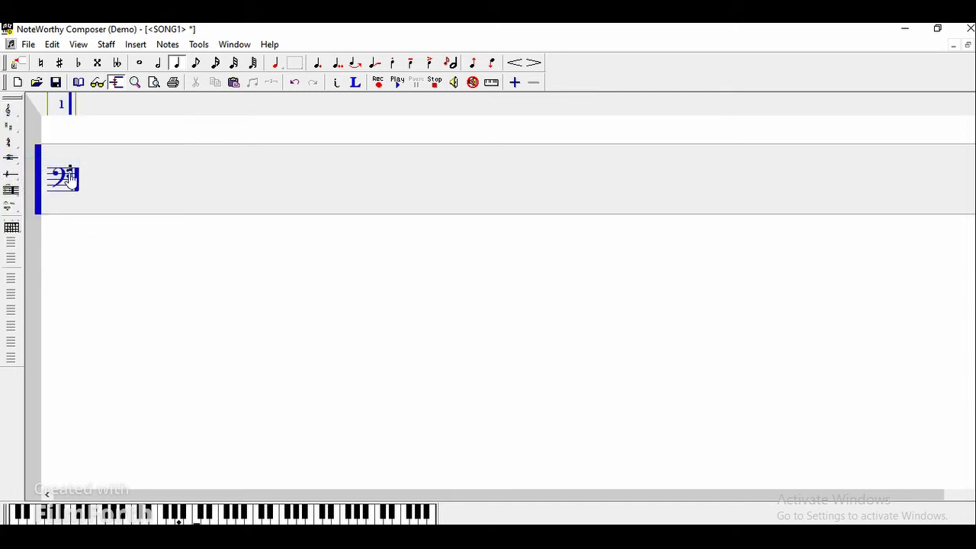
{"action": "key", "text": "Return"}
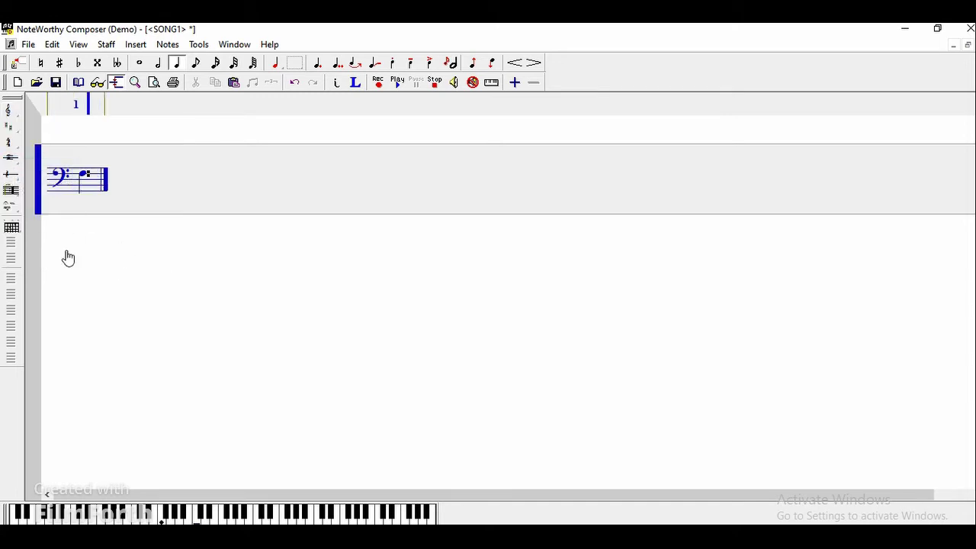
{"action": "key", "text": "period"}
{"action": "key", "text": "Return"}
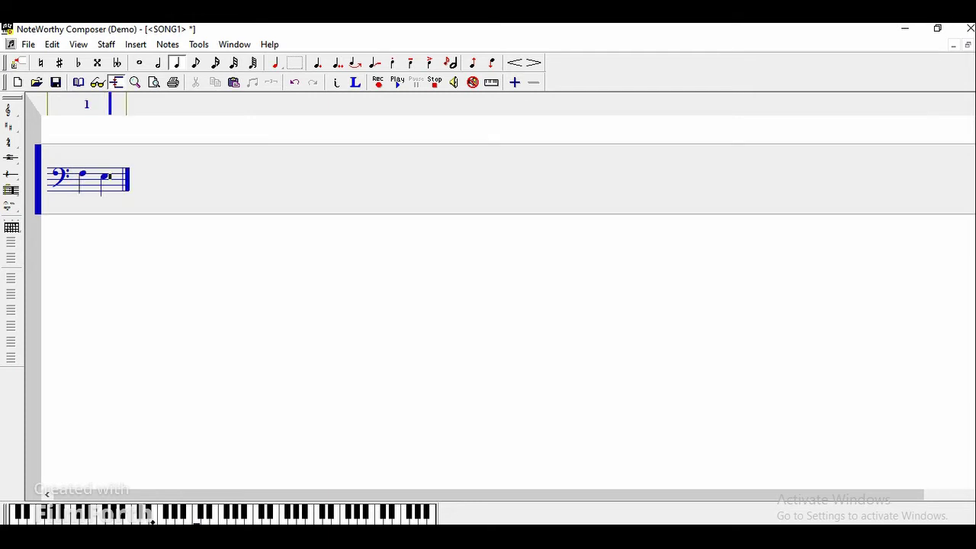
{"action": "key", "text": "Return"}
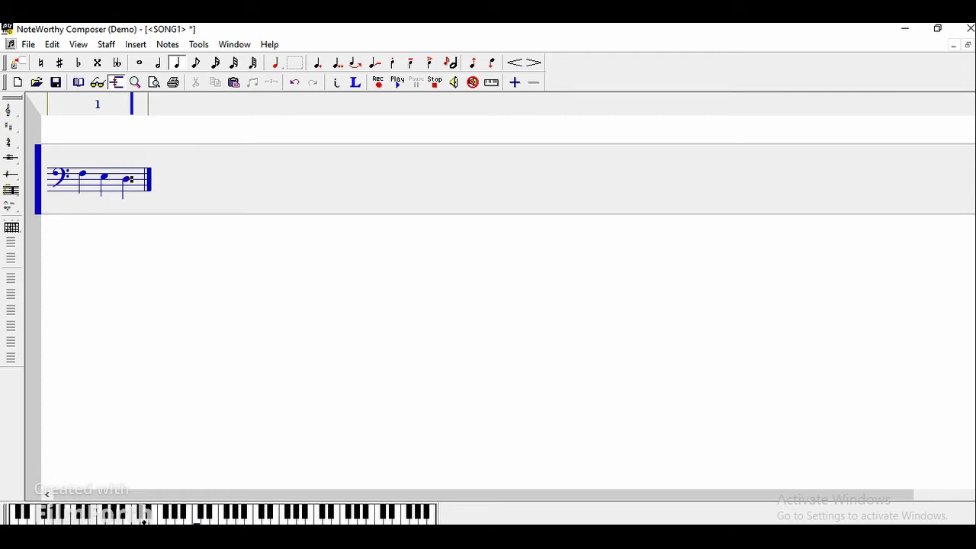
- Continue the descending line on the bass staff with quarter notes C and B
{"action": "key", "text": "Return"}
{"action": "key", "text": "Return"}
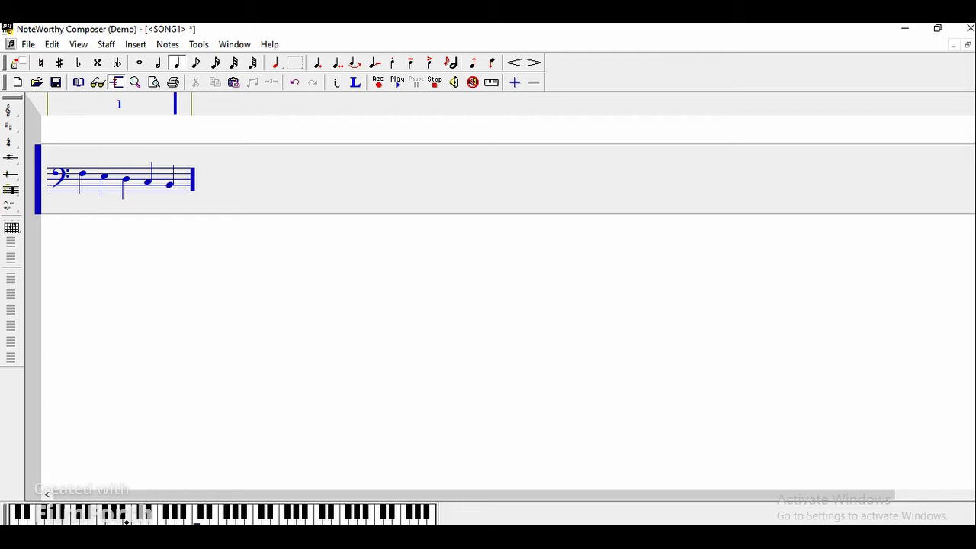
- Delete all five quarter notes and the bass clef from the staff
{"action": "key", "text": "BackSpace"}
{"action": "key", "text": "BackSpace"}
{"action": "key", "text": "BackSpace"}
{"action": "key", "text": "BackSpace"}
{"action": "key", "text": "BackSpace"}
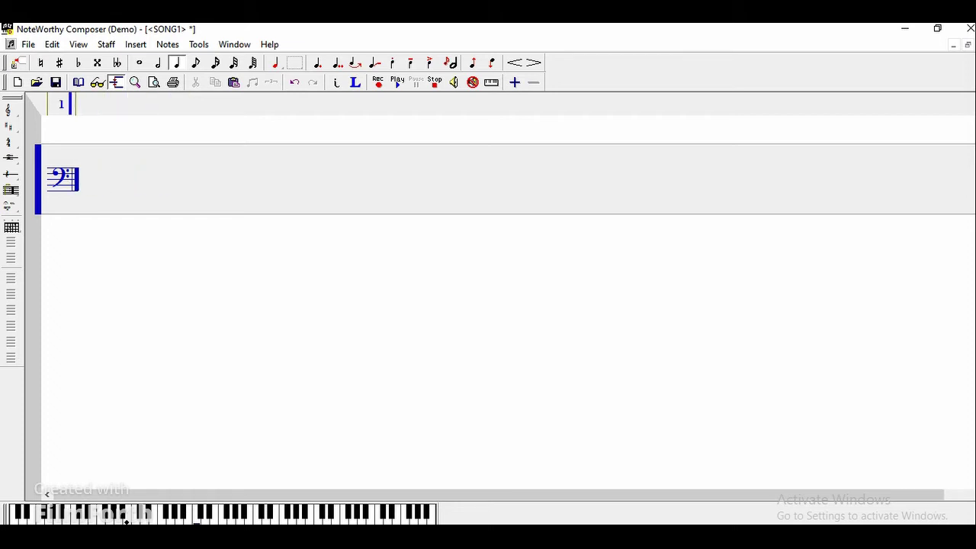
{"action": "key", "text": "BackSpace"}
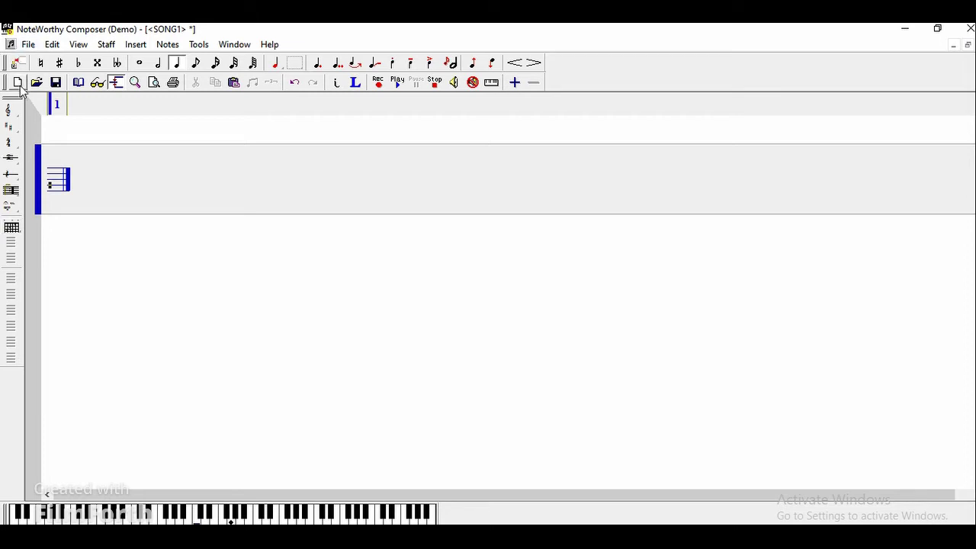
- Insert a treble clef followed by a G major key signature at the start of the staff
{"action": "left_click", "coordinate": [8, 110]}
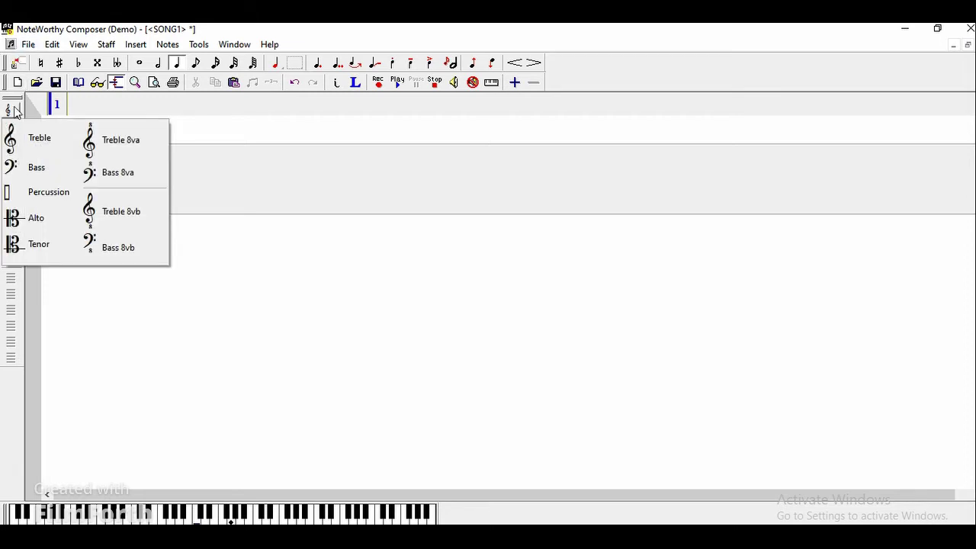
{"action": "left_click", "coordinate": [47, 138]}
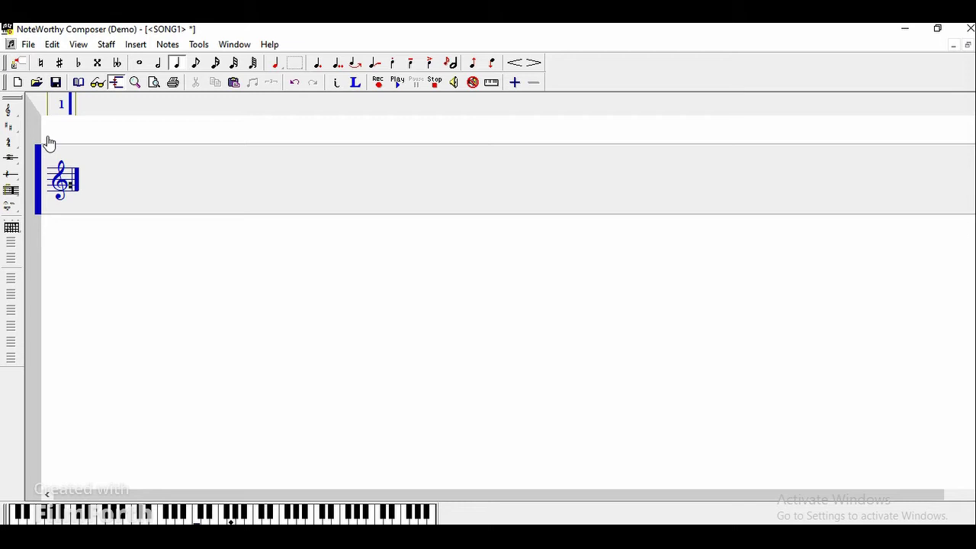
{"action": "key", "text": "k"}
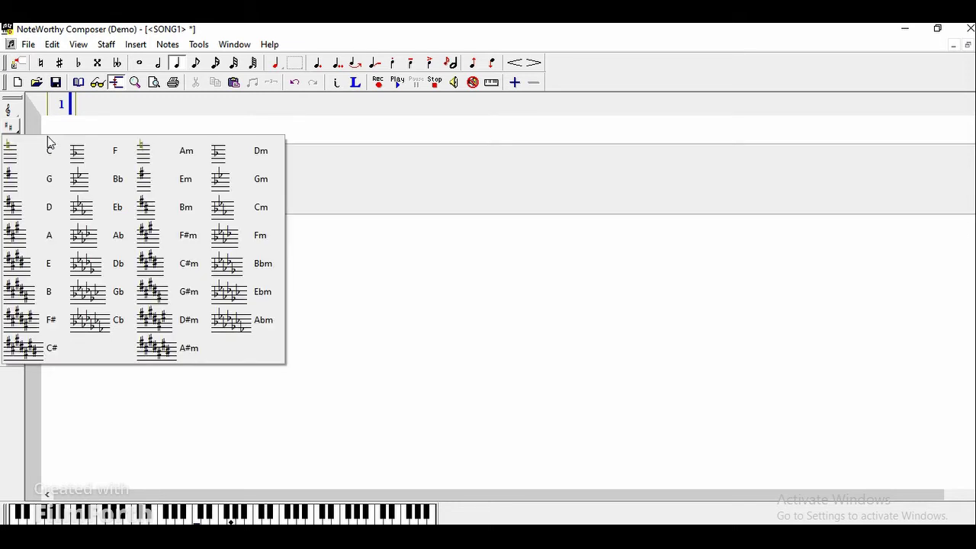
{"action": "left_click", "coordinate": [10, 184]}
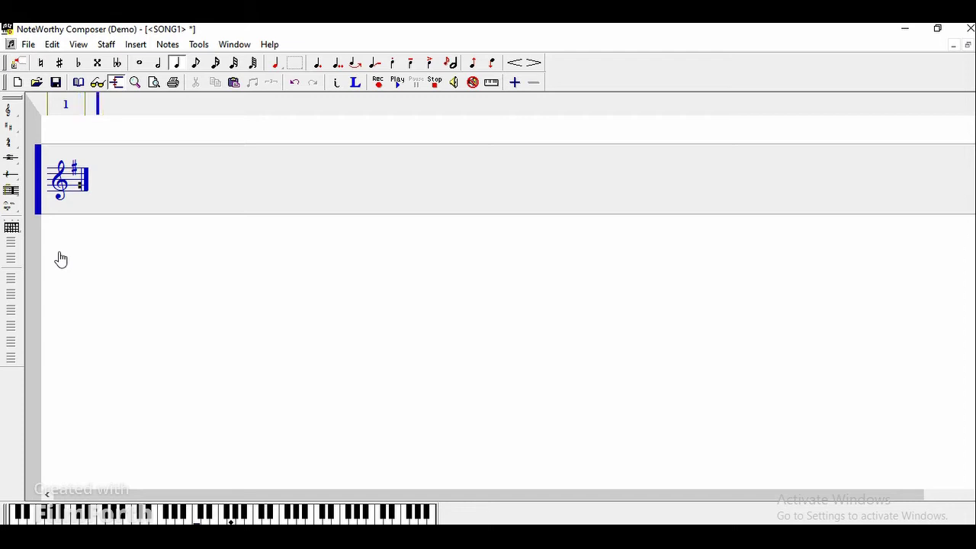
- Enter the ascending G major scale as eight quarter notes, from G on the second line up to the G above the staff
{"action": "key", "text": "Return"}
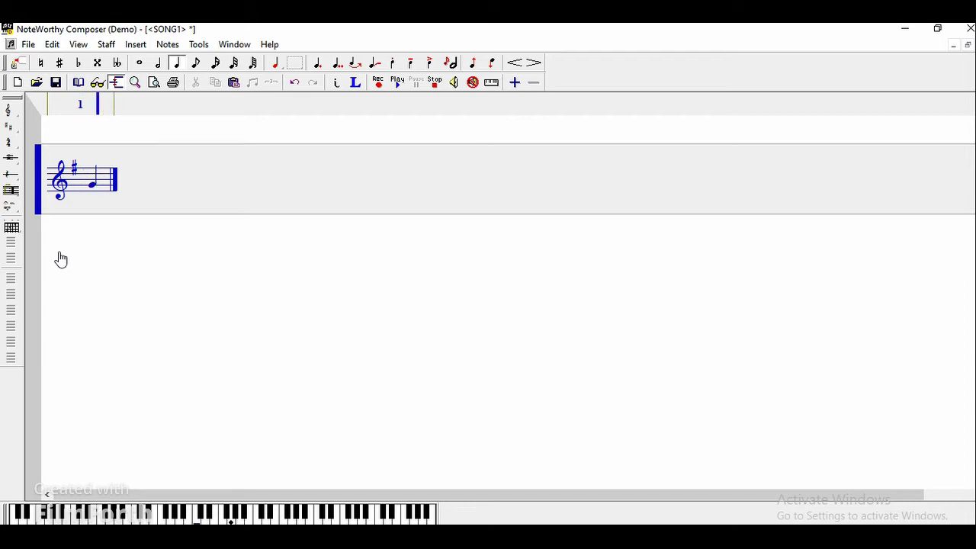
{"action": "key", "text": "period"}
{"action": "key", "text": "Return"}
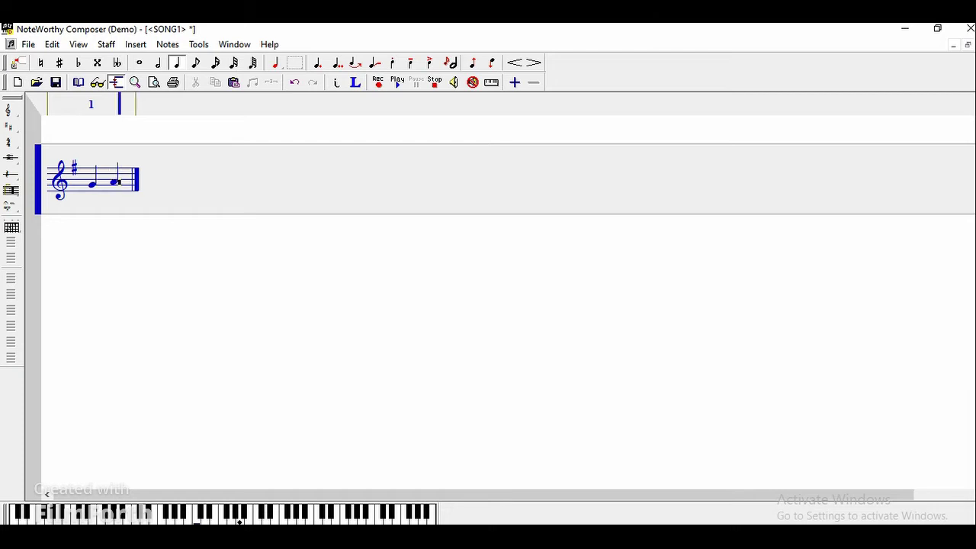
{"action": "key", "text": "Return"}
{"action": "key", "text": "period"}
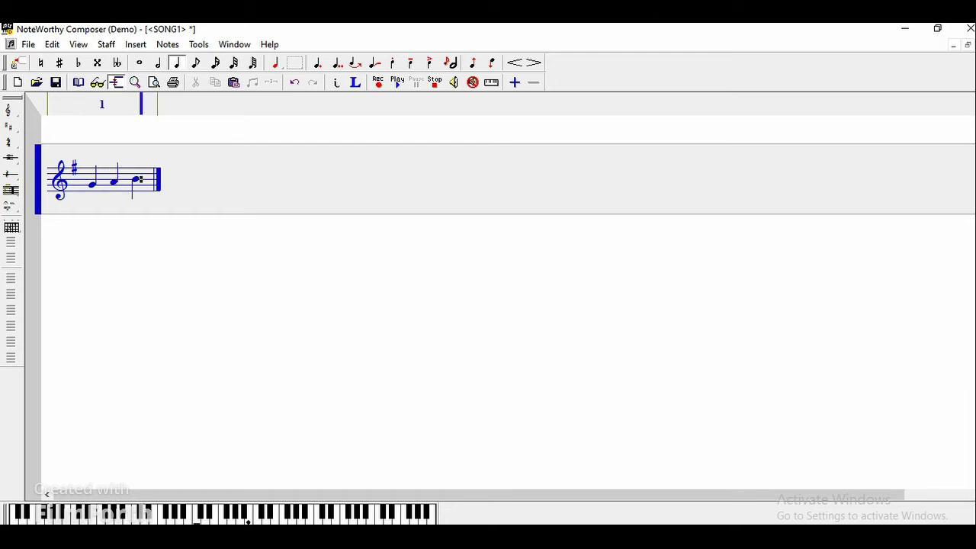
{"action": "key", "text": "Up"}
{"action": "key", "text": "Return"}
{"action": "key", "text": "Up"}
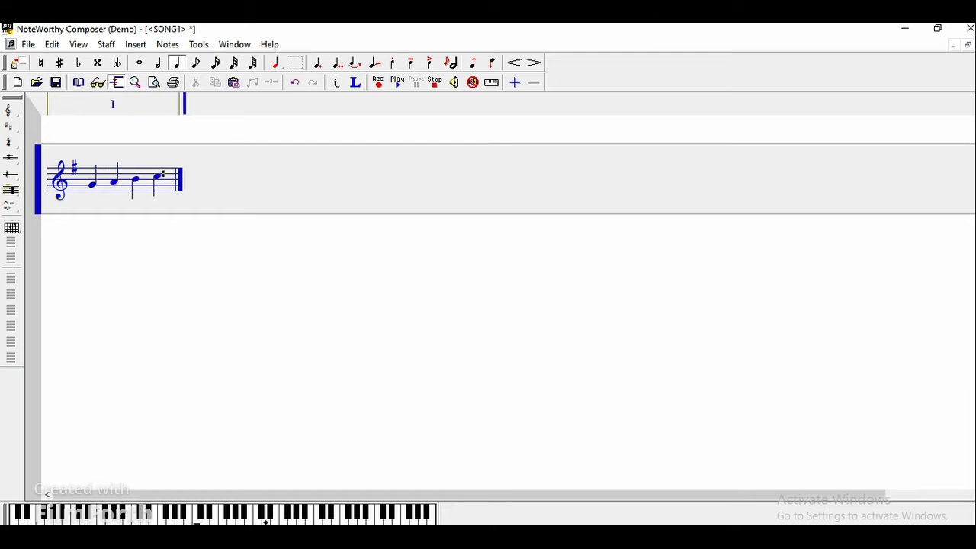
{"action": "key", "text": "Return"}
{"action": "key", "text": "Return"}
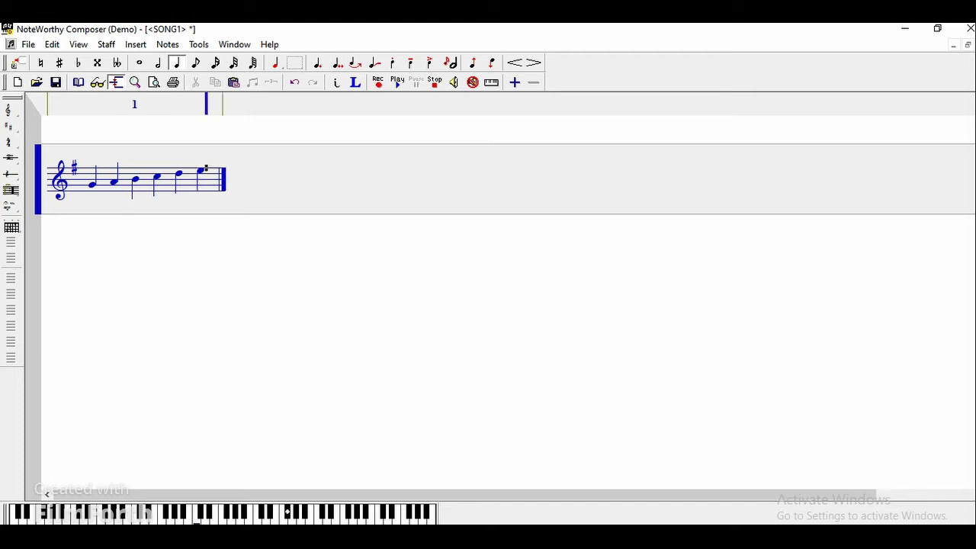
{"action": "key", "text": "Up"}
{"action": "key", "text": "Return"}
{"action": "key", "text": "Return"}
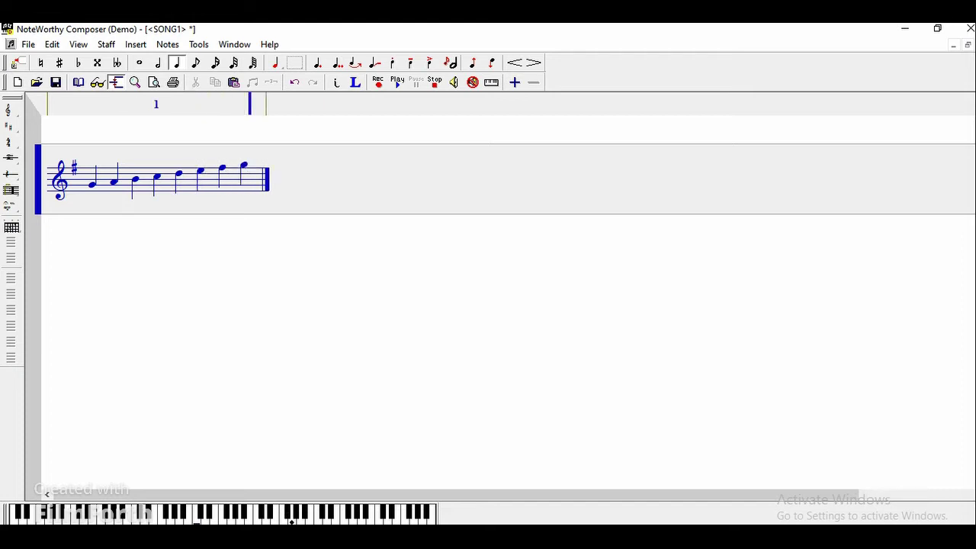
- Delete the eight quarter notes of the scale, keeping the treble clef and key signature
{"action": "key", "text": "space"}
{"action": "key", "text": "BackSpace"}
{"action": "key", "text": "BackSpace"}
{"action": "key", "text": "BackSpace"}
{"action": "key", "text": "BackSpace"}
{"action": "key", "text": "BackSpace"}
{"action": "key", "text": "BackSpace"}
{"action": "key", "text": "BackSpace"}
{"action": "key", "text": "BackSpace"}
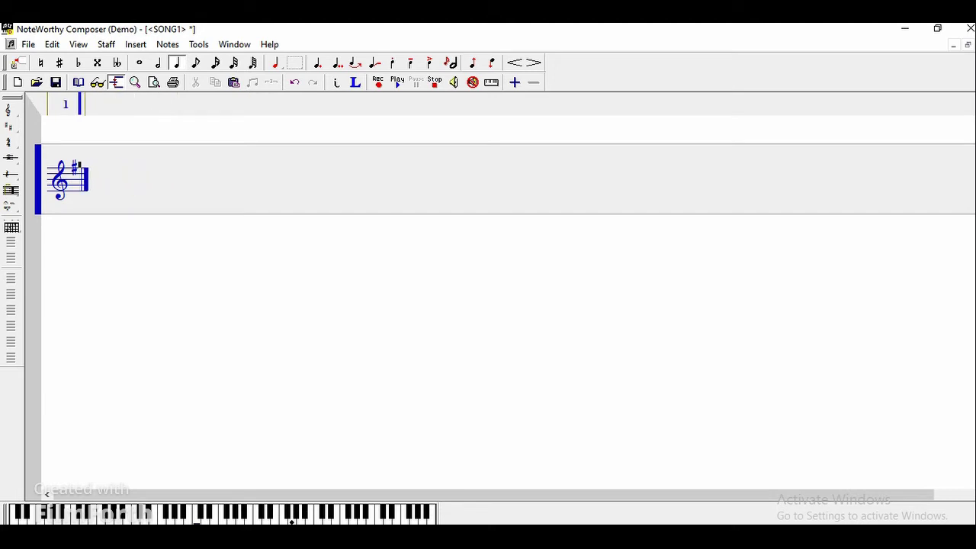
- Enter two whole notes, B on the middle line and G on the second line, and delete both
{"action": "key", "text": "Down"}
{"action": "key", "text": "Down"}
{"action": "key", "text": "Down"}
{"action": "left_click", "coordinate": [137, 64]}
{"action": "key", "text": "Return"}
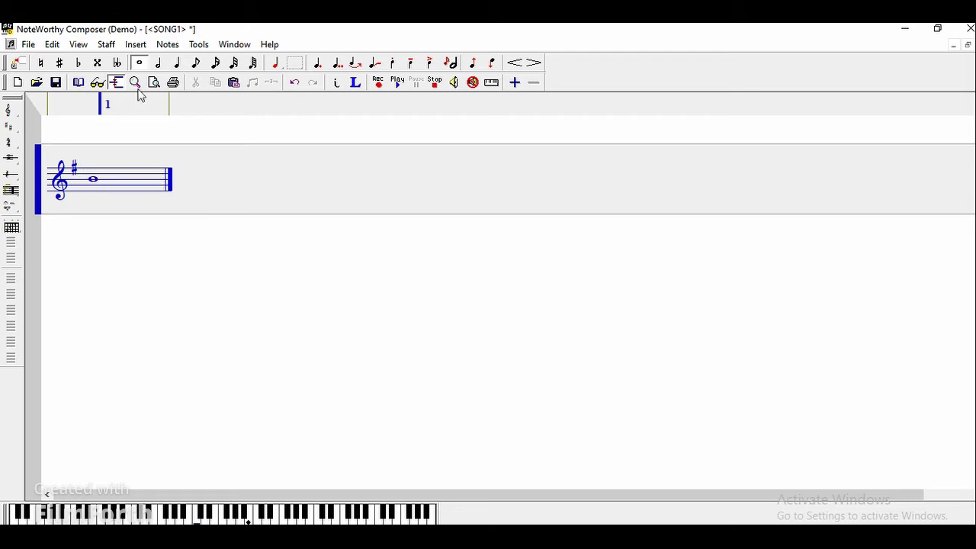
{"action": "left_click", "coordinate": [104, 188]}
{"action": "key", "text": "Return"}
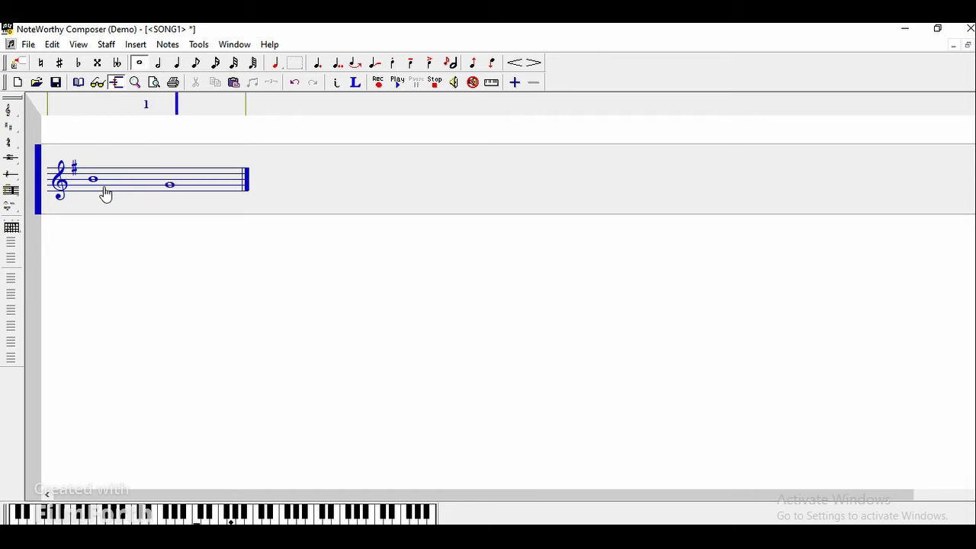
{"action": "key", "text": "BackSpace"}
{"action": "key", "text": "BackSpace"}
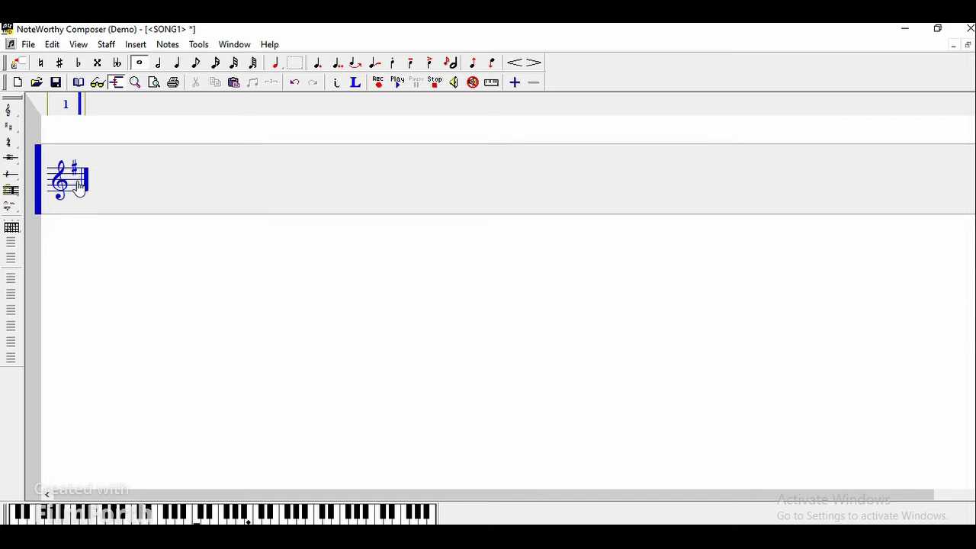
- Insert three bar lines after the key signature and delete them again
{"action": "key", "text": "Return"}
{"action": "key", "text": "Return"}
{"action": "key", "text": "Return"}
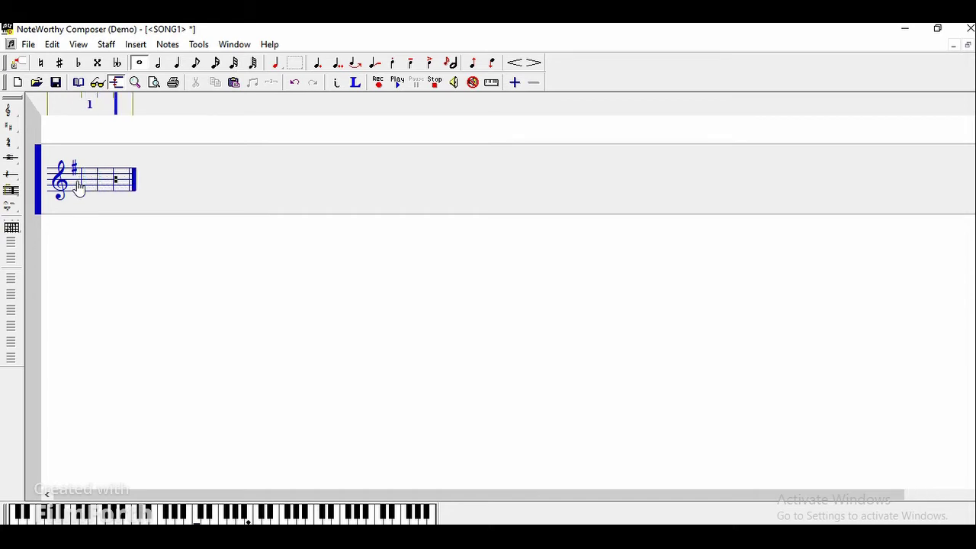
{"action": "key", "text": "BackSpace"}
{"action": "key", "text": "BackSpace"}
{"action": "key", "text": "BackSpace"}
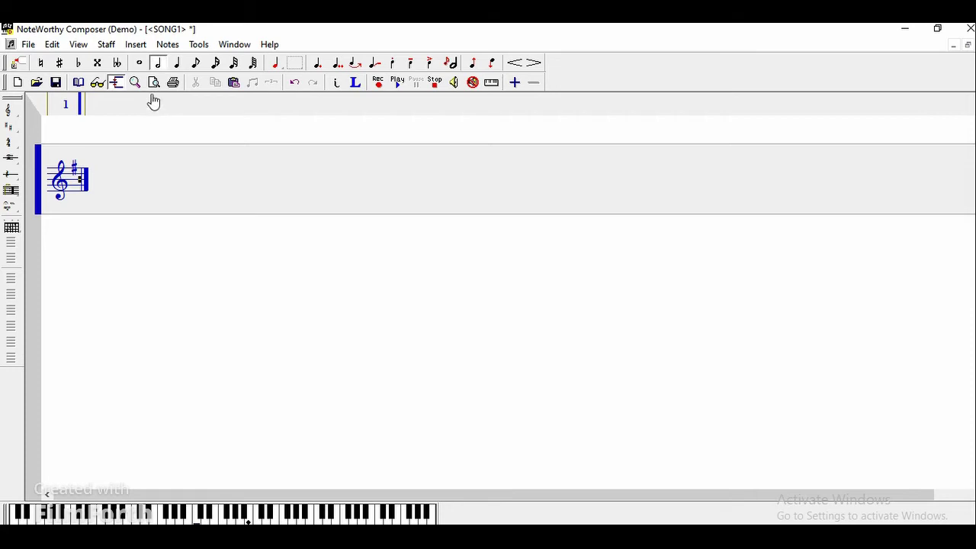
- Switch the note duration to quarter, eighth and sixteenth in turn
{"action": "left_click", "coordinate": [177, 63]}
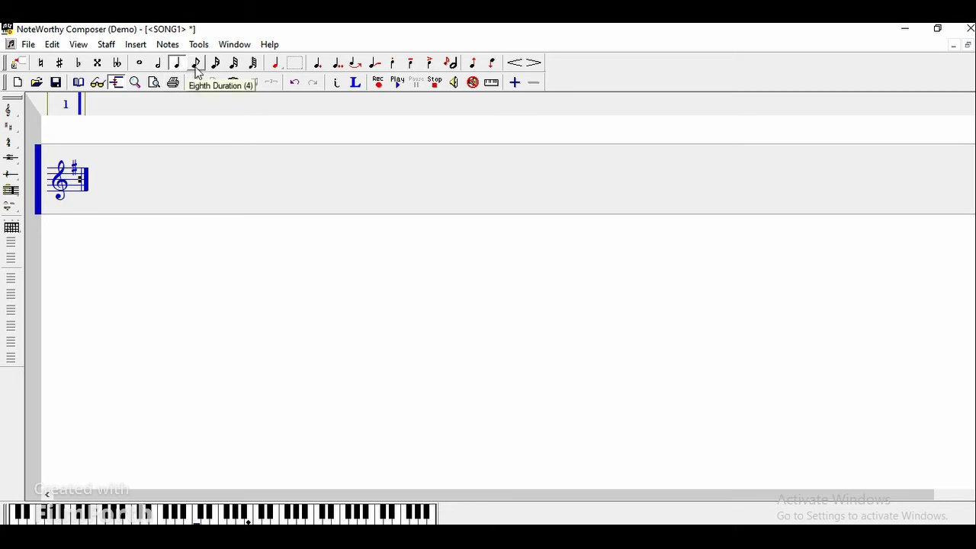
{"action": "left_click", "coordinate": [196, 66]}
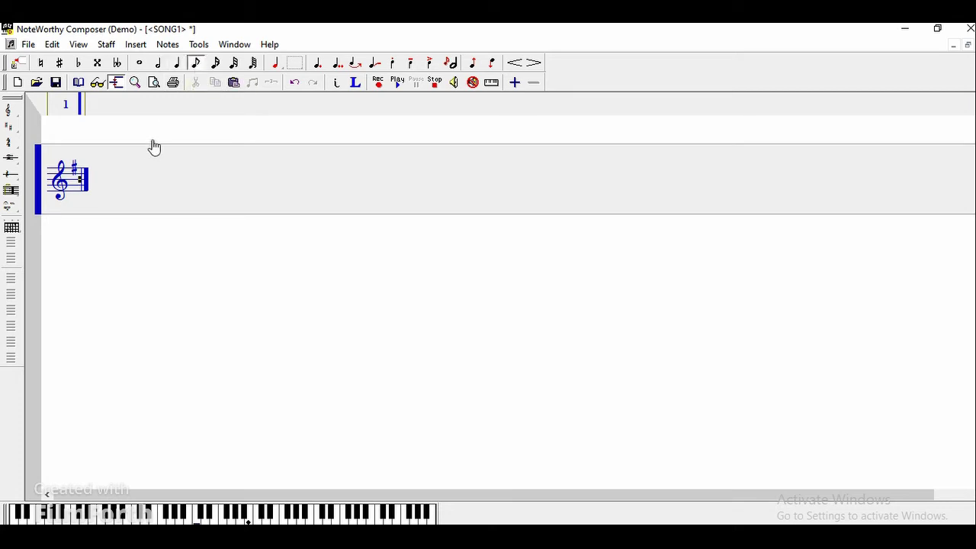
{"action": "left_click", "coordinate": [215, 62]}
- Insert a 4/4 time signature after the key signature
{"action": "left_click", "coordinate": [10, 143]}
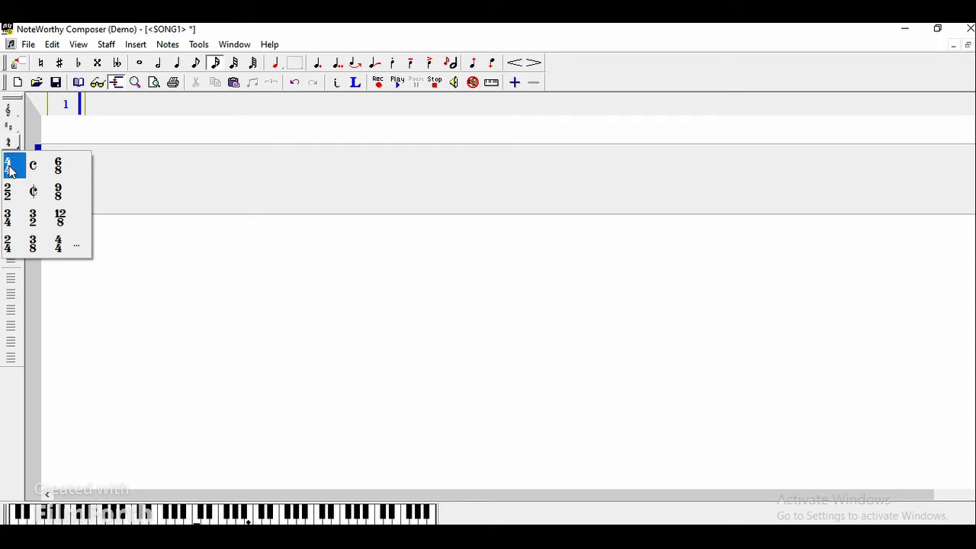
{"action": "left_click", "coordinate": [10, 169]}
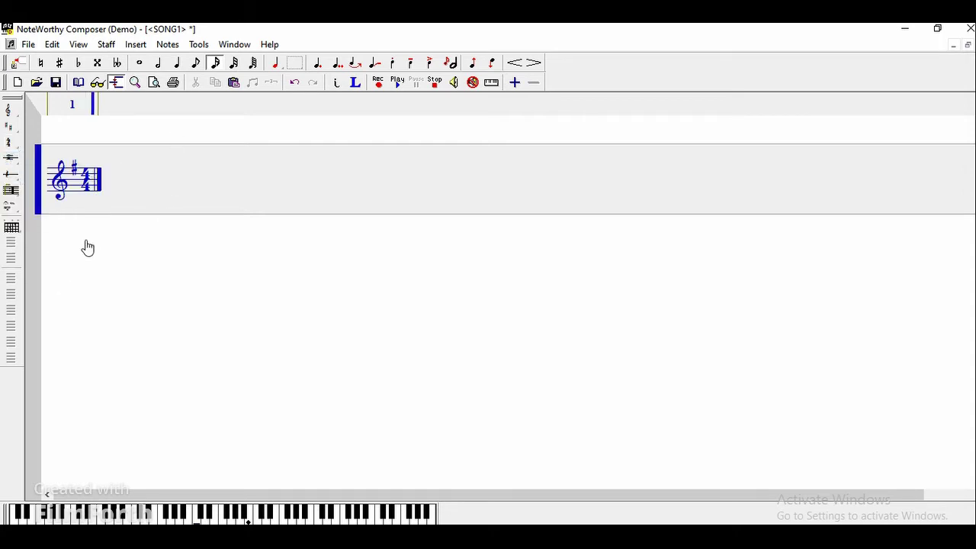
- Enter a whole note B on the middle line and close the measure with a bar line
{"action": "left_click", "coordinate": [140, 63]}
{"action": "key", "text": "Return"}
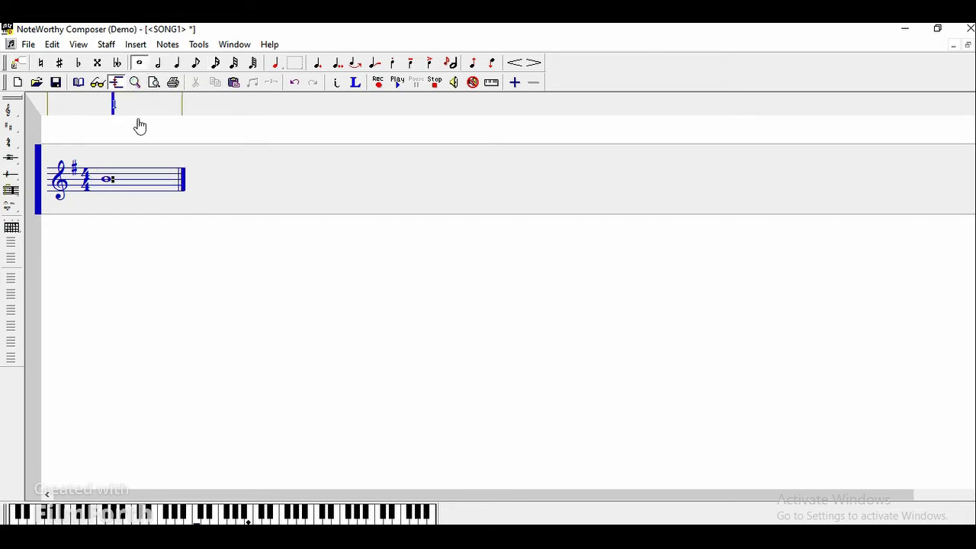
{"action": "key", "text": "bar"}
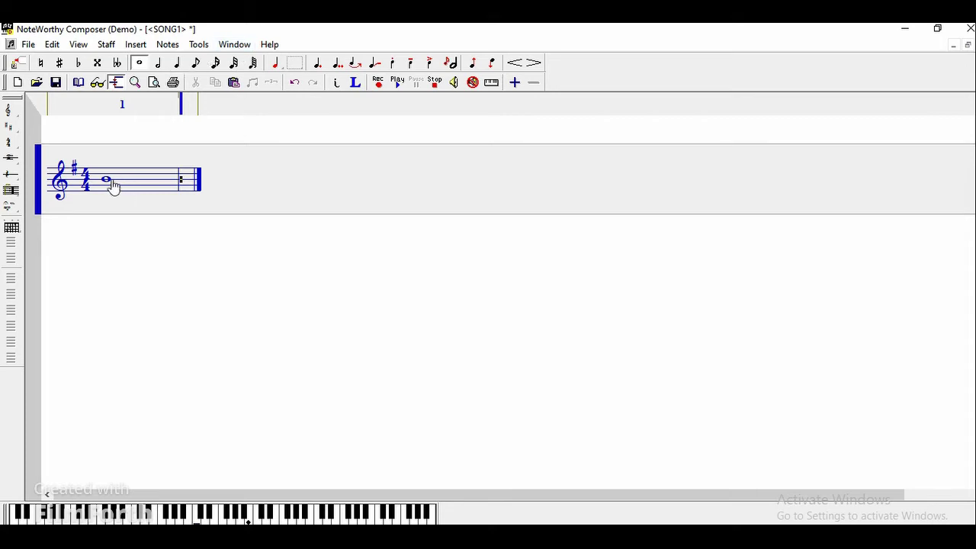
- Replace the whole note in the first measure with two half notes on B
{"action": "key", "text": "BackSpace"}
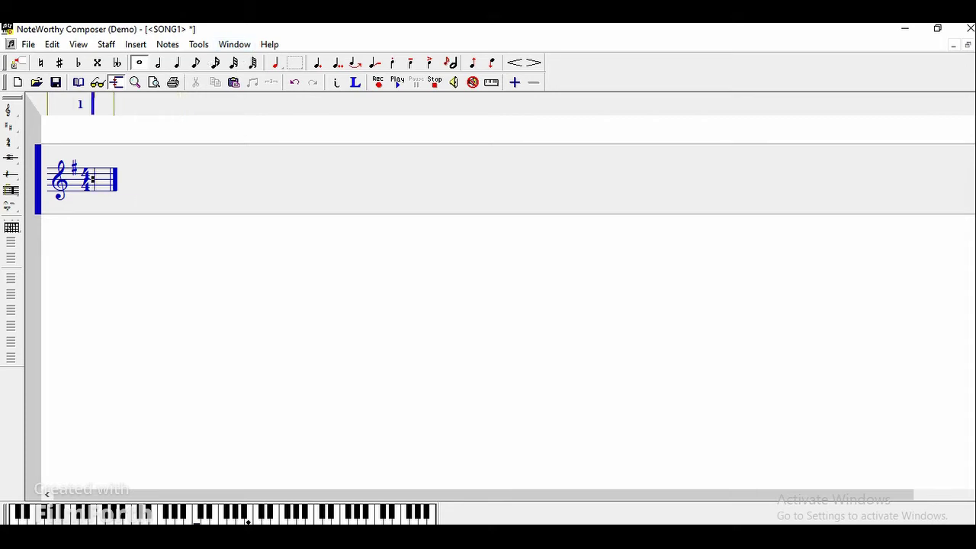
{"action": "key", "text": "2"}
{"action": "key", "text": "Return"}
{"action": "key", "text": "Return"}
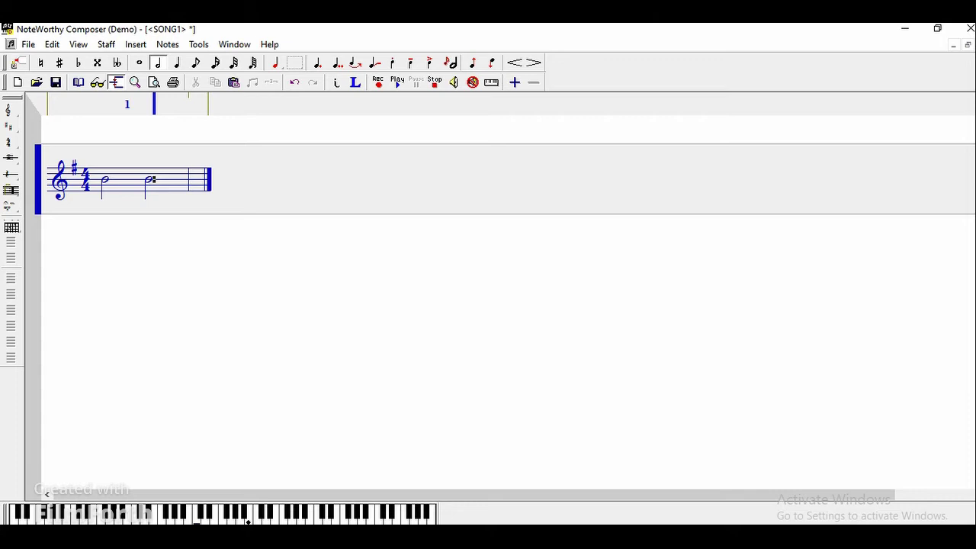
- Replace the two half notes in the first measure with four quarter notes on B
{"action": "key", "text": "space"}
{"action": "key", "text": "BackSpace"}
{"action": "key", "text": "BackSpace"}
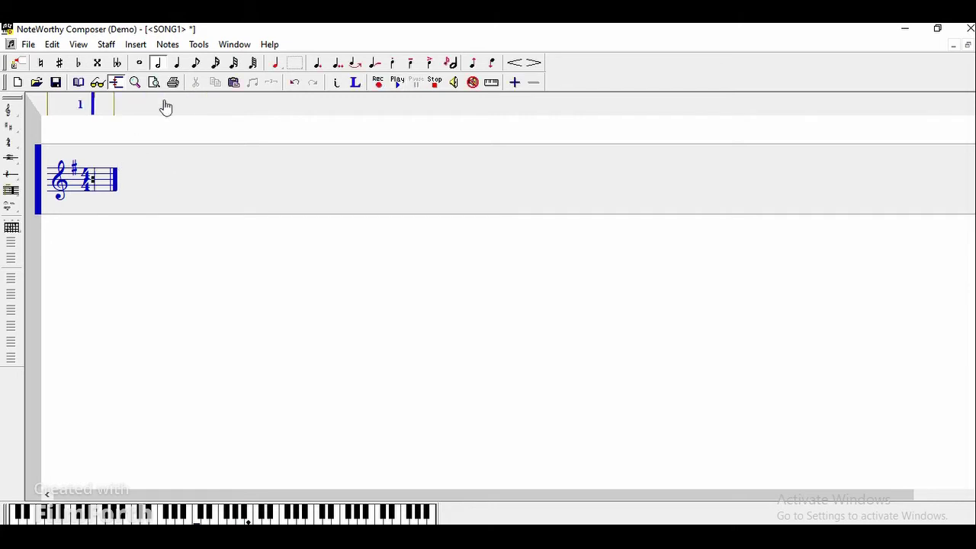
{"action": "left_click", "coordinate": [177, 62]}
{"action": "key", "text": "Return"}
{"action": "key", "text": "Return"}
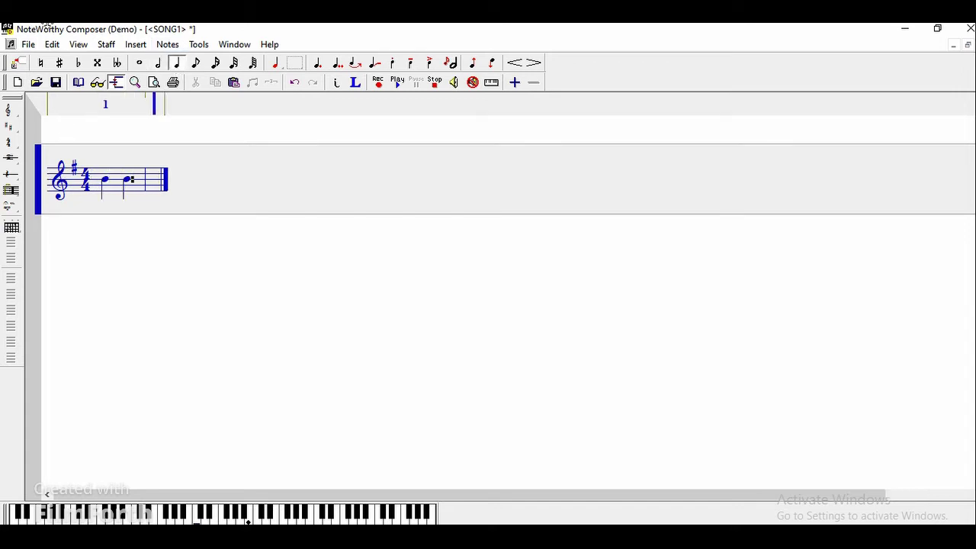
{"action": "key", "text": "Return"}
{"action": "key", "text": "Return"}
- Replace the four quarter notes in the first measure with eight eighth notes on B
{"action": "key", "text": "space"}
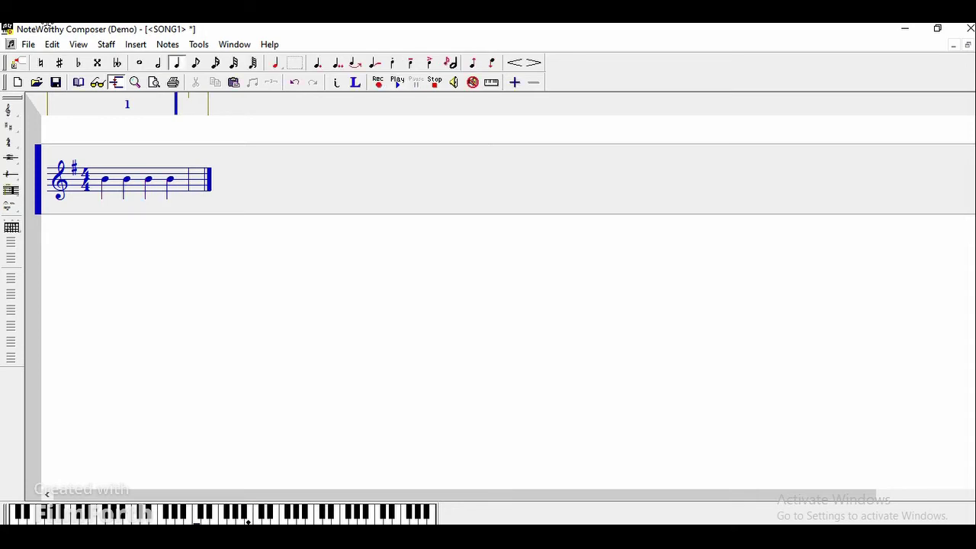
{"action": "key", "text": "BackSpace"}
{"action": "key", "text": "BackSpace"}
{"action": "key", "text": "BackSpace"}
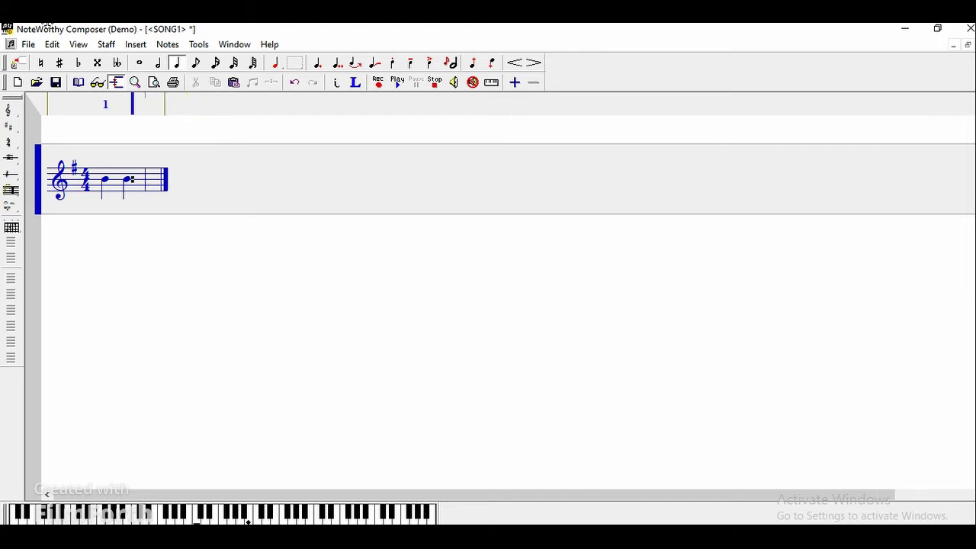
{"action": "key", "text": "BackSpace"}
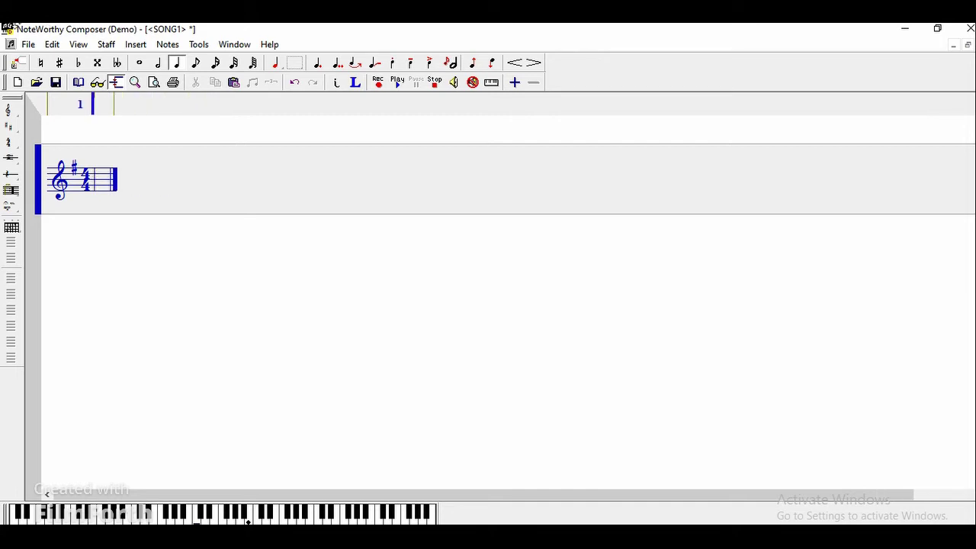
{"action": "left_click", "coordinate": [196, 63]}
{"action": "key", "text": "Return"}
{"action": "key", "text": "Return"}
{"action": "key", "text": "Return"}
{"action": "key", "text": "Return"}
{"action": "key", "text": "Return"}
{"action": "key", "text": "Return"}
{"action": "key", "text": "Return"}
{"action": "key", "text": "Return"}
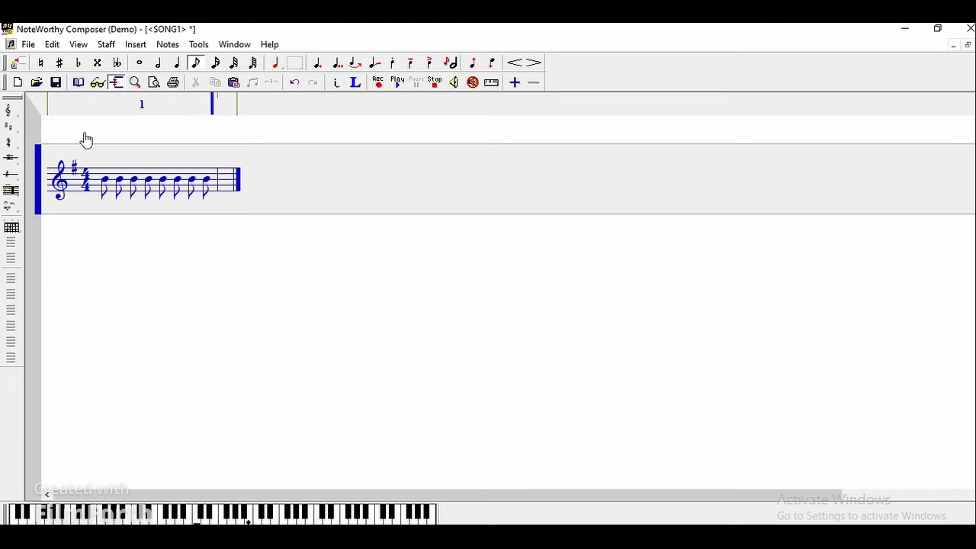
- Delete the eight eighth notes and the bar line, keeping the clef, key signature and time signature
{"action": "key", "text": "space"}
{"action": "key", "text": "BackSpace"}
{"action": "key", "text": "BackSpace"}
{"action": "key", "text": "BackSpace"}
{"action": "key", "text": "BackSpace"}
{"action": "key", "text": "BackSpace"}
{"action": "key", "text": "BackSpace"}
{"action": "key", "text": "BackSpace"}
{"action": "key", "text": "BackSpace"}
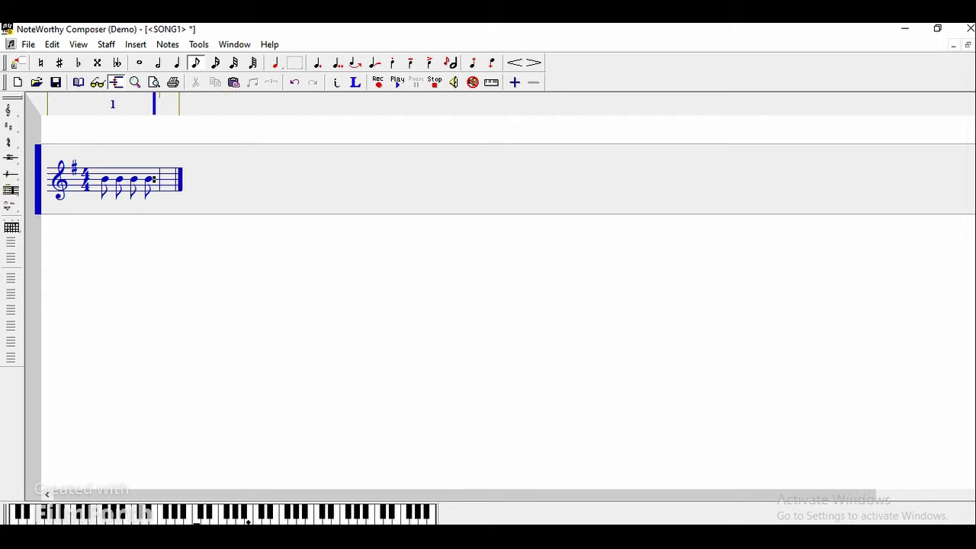
{"action": "key", "text": "BackSpace"}
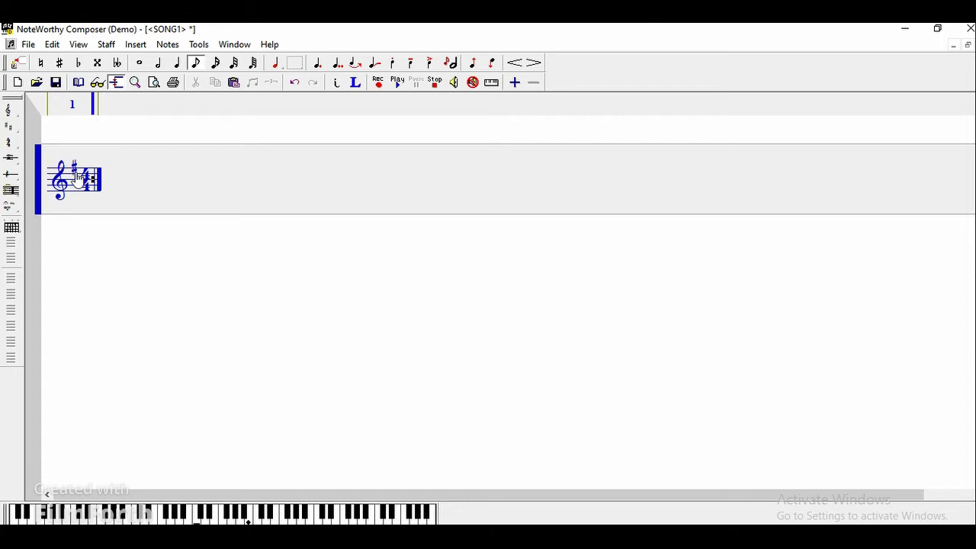
{"action": "left_click", "coordinate": [82, 175]}
{"action": "left_click_drag", "start_coordinate": [82, 176], "coordinate": [71, 182]}
{"action": "left_click", "coordinate": [78, 177]}
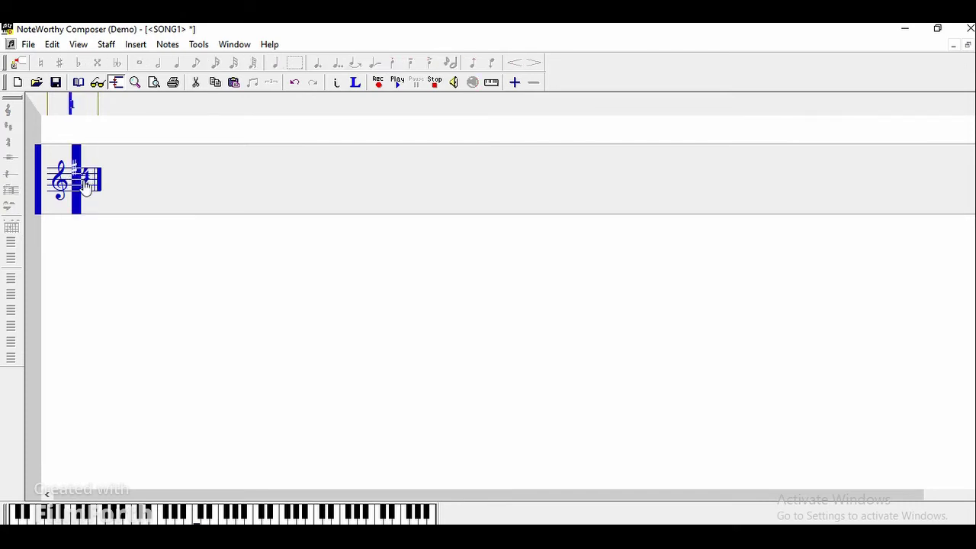
{"action": "left_click", "coordinate": [90, 191]}
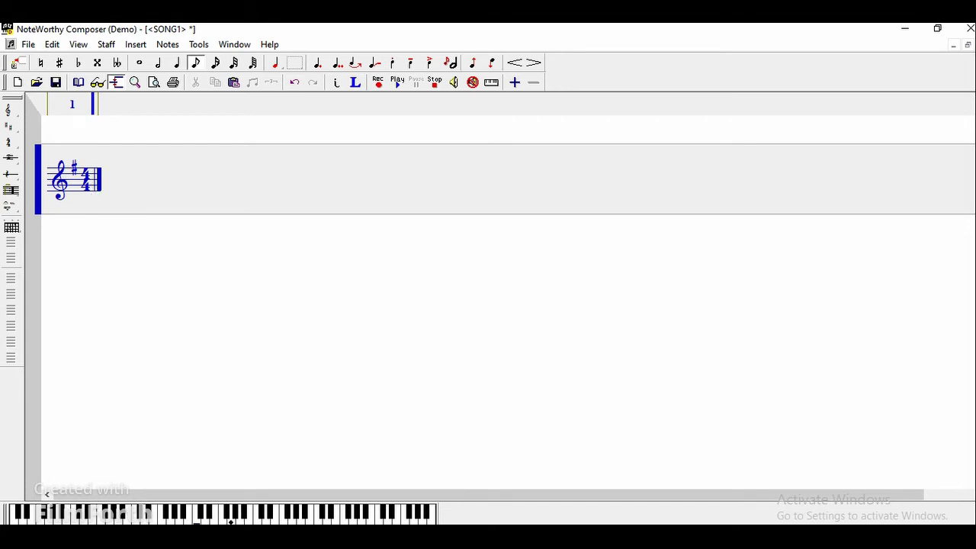
- Enter three eighth notes on G, B and D after the time signature
{"action": "key", "text": "Return"}
{"action": "key", "text": "Up"}
{"action": "key", "text": "Up"}
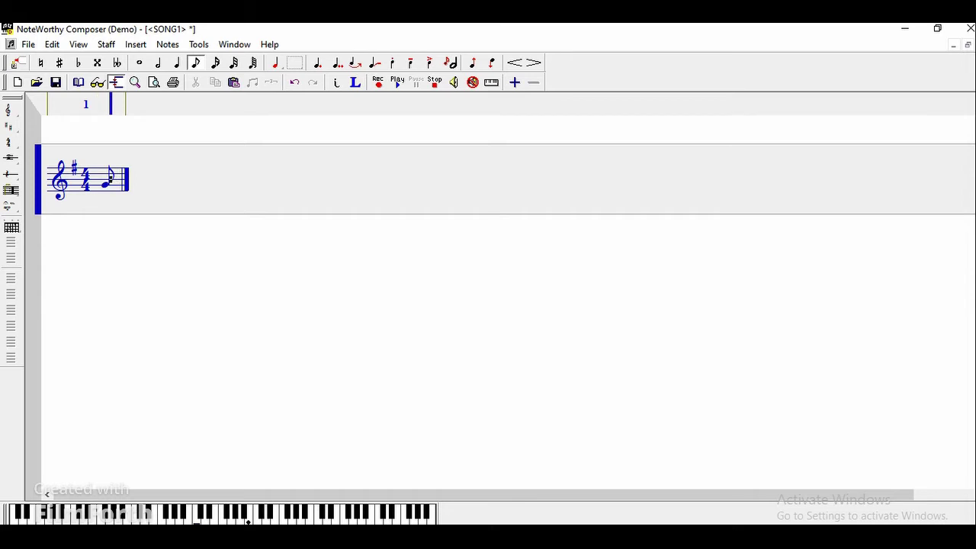
{"action": "key", "text": "Return"}
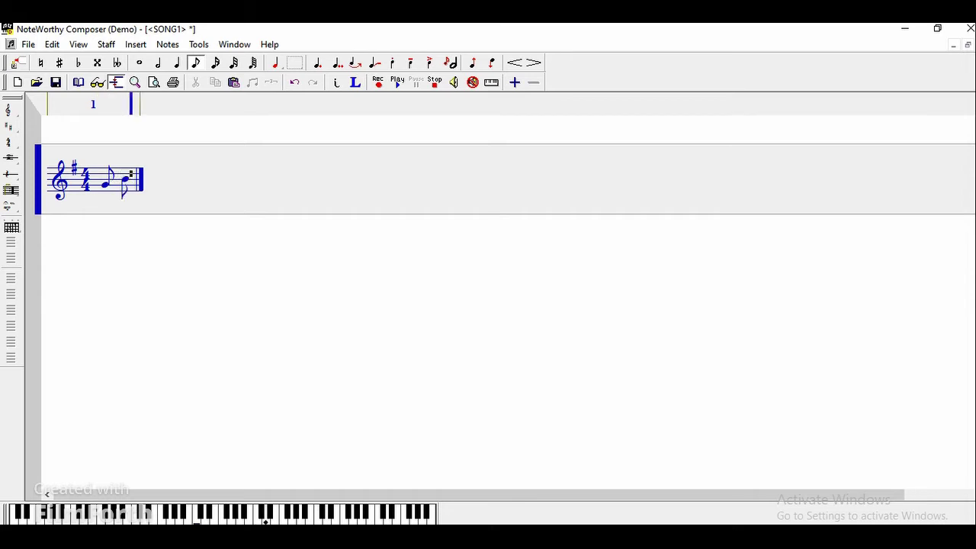
{"action": "key", "text": "Up"}
{"action": "key", "text": "Up"}
{"action": "key", "text": "Return"}
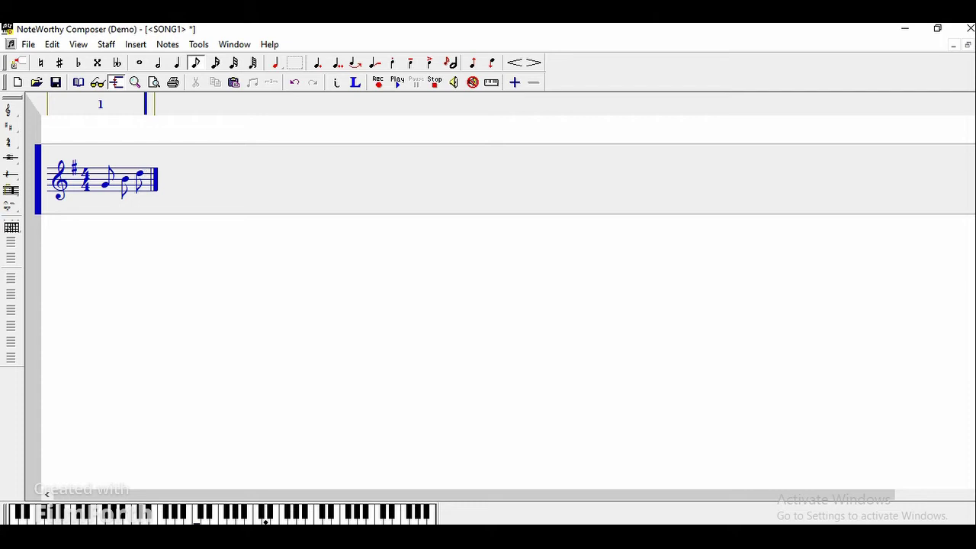
- Delete the three eighth notes, keeping the clef, key signature and time signature
{"action": "key", "text": "BackSpace"}
{"action": "key", "text": "BackSpace"}
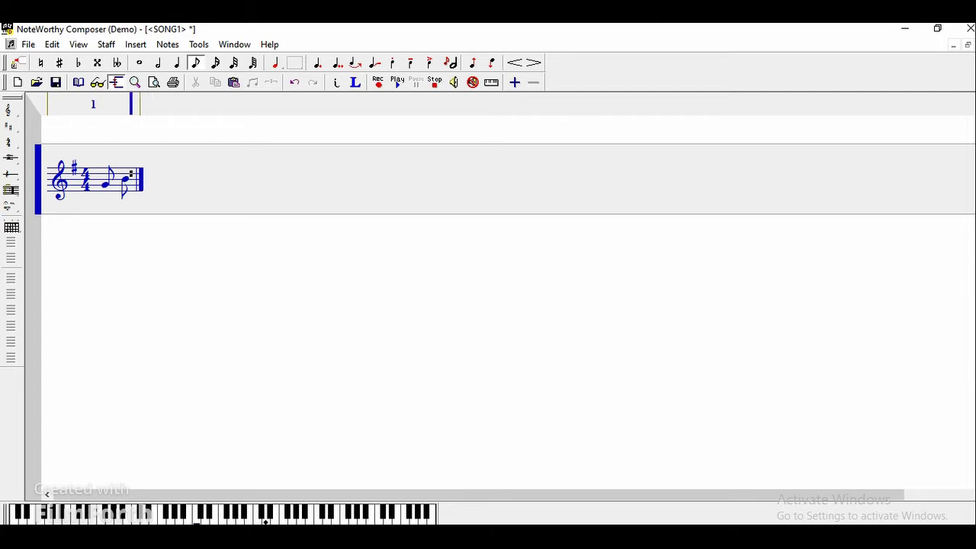
{"action": "key", "text": "BackSpace"}
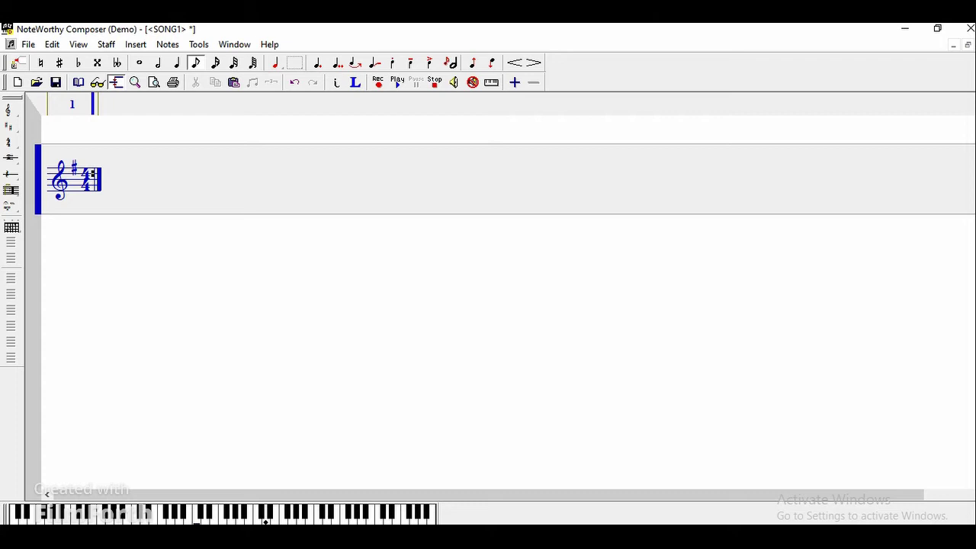
- Enter a quarter note on G followed by eighth notes on A and C after the time signature
{"action": "key", "text": "Down"}
{"action": "key", "text": "Down"}
{"action": "key", "text": "Down"}
{"action": "key", "text": "Down"}
{"action": "left_click", "coordinate": [180, 64]}
{"action": "key", "text": "Return"}
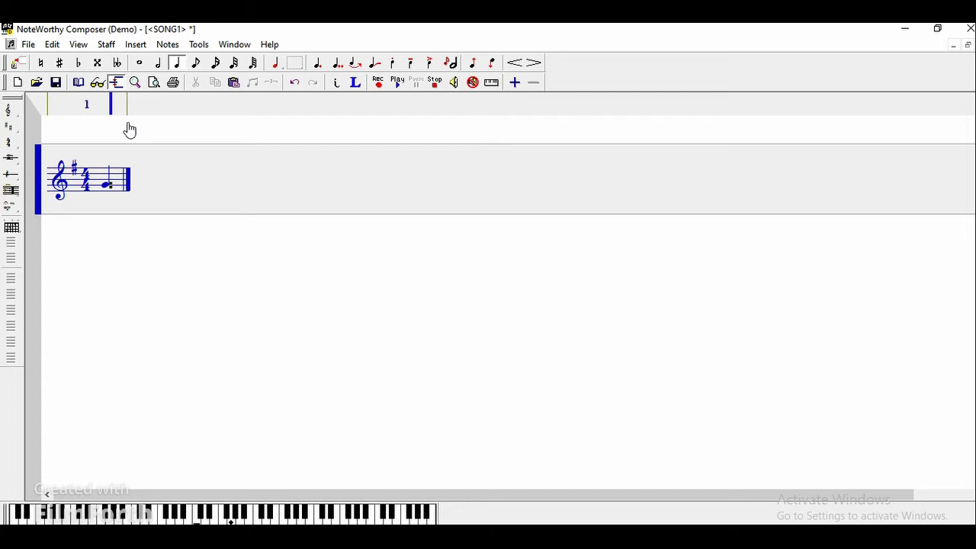
{"action": "key", "text": "F5"}
{"action": "left_click", "coordinate": [196, 63]}
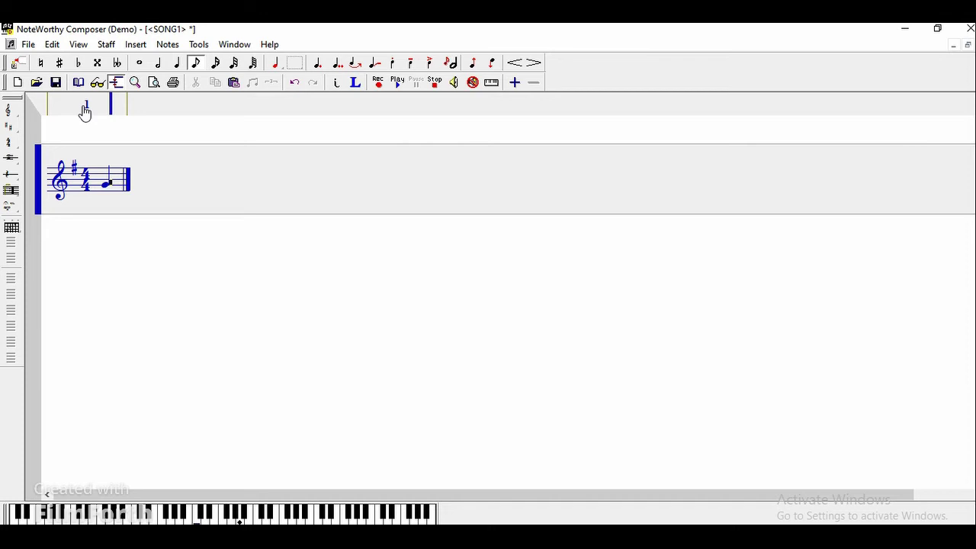
{"action": "key", "text": "Return"}
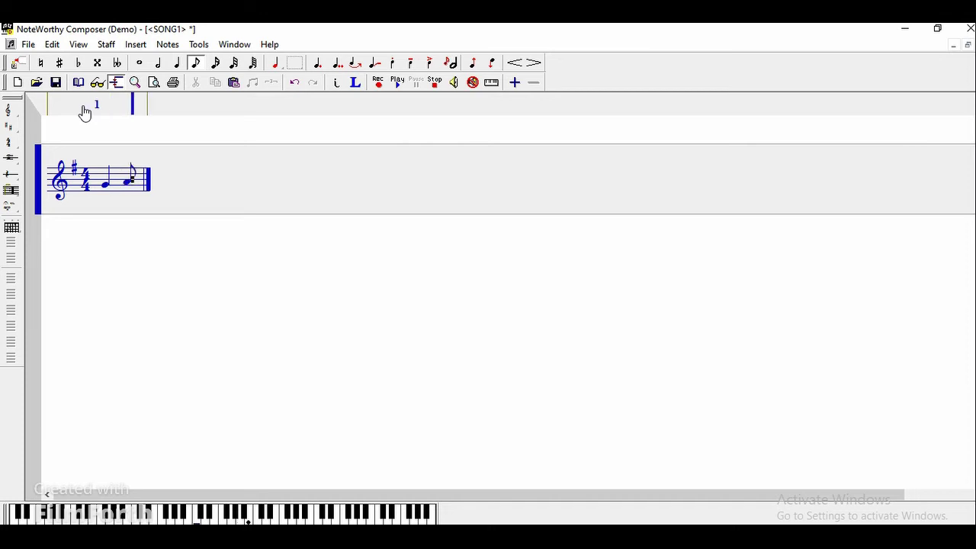
{"action": "key", "text": "Return"}
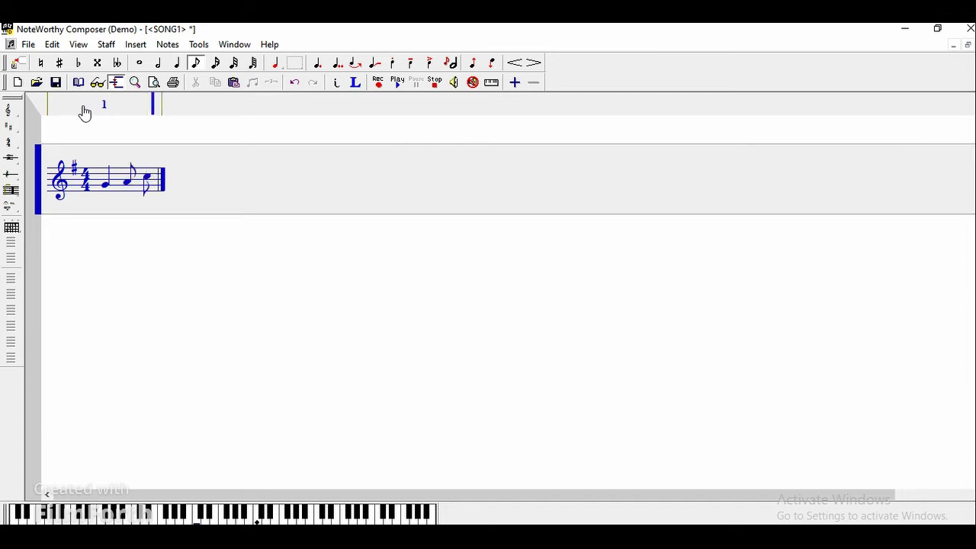
- Add a quarter note on F after the eighth notes and raise it to A
{"action": "key", "text": "space"}
{"action": "key", "text": "4"}
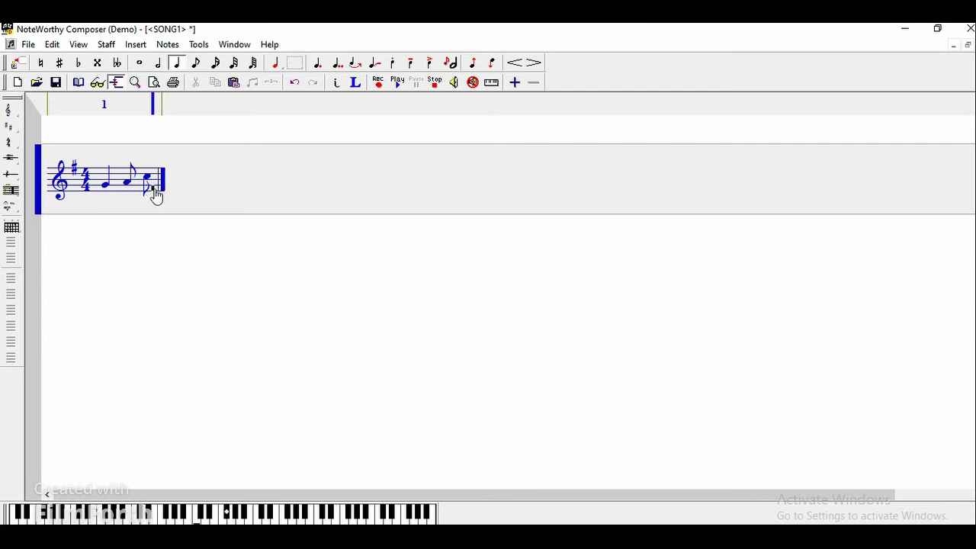
{"action": "key", "text": "Return"}
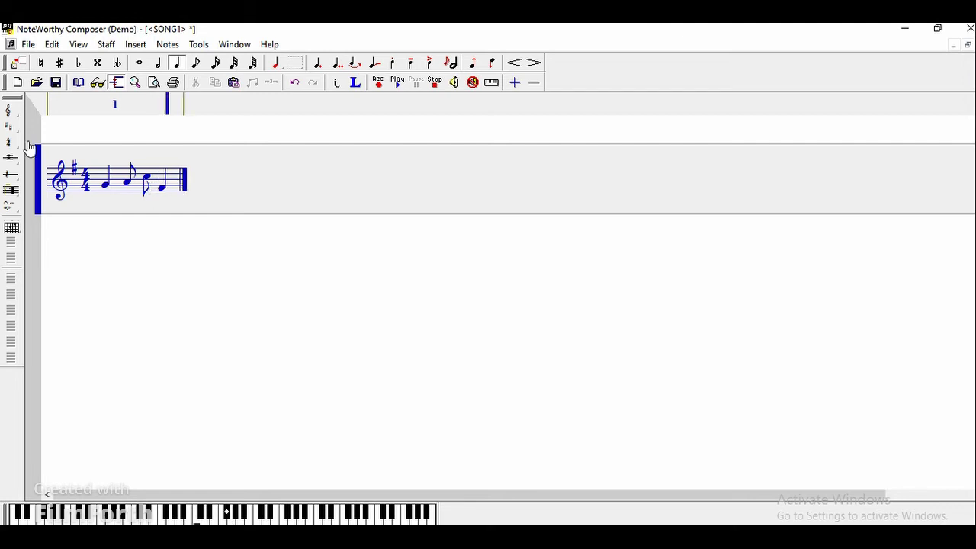
{"action": "key", "text": "space"}
{"action": "key", "text": "shift+Left"}
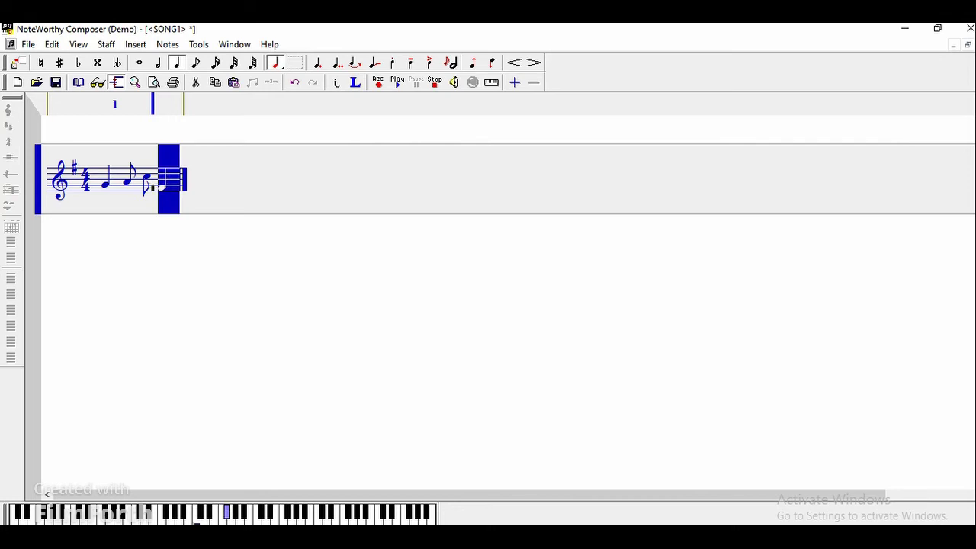
{"action": "key", "text": "alt+Up"}
{"action": "left_click", "coordinate": [85, 192]}
{"action": "key", "text": "space"}
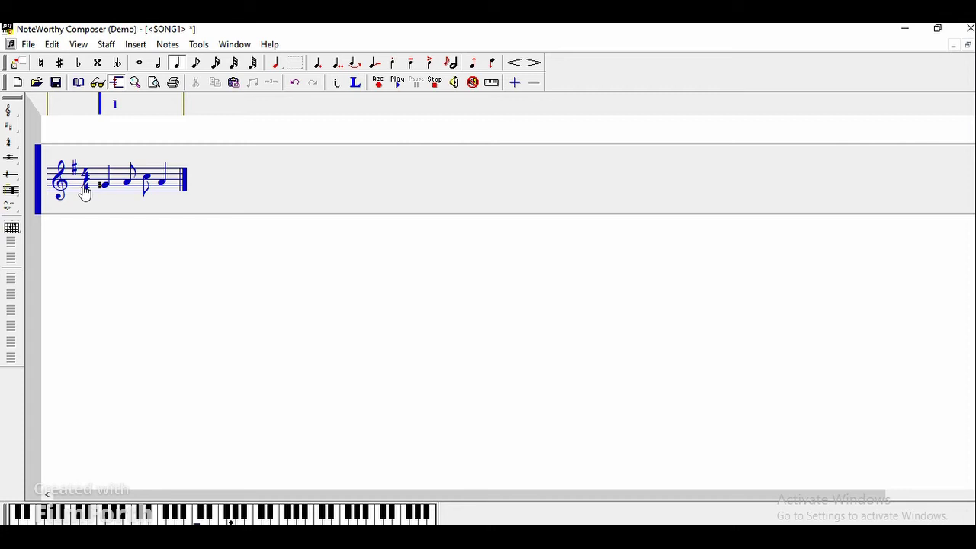
- Complete the first measure with a quarter note on D and a bar line
{"action": "left_click", "coordinate": [174, 179]}
{"action": "key", "text": "space"}
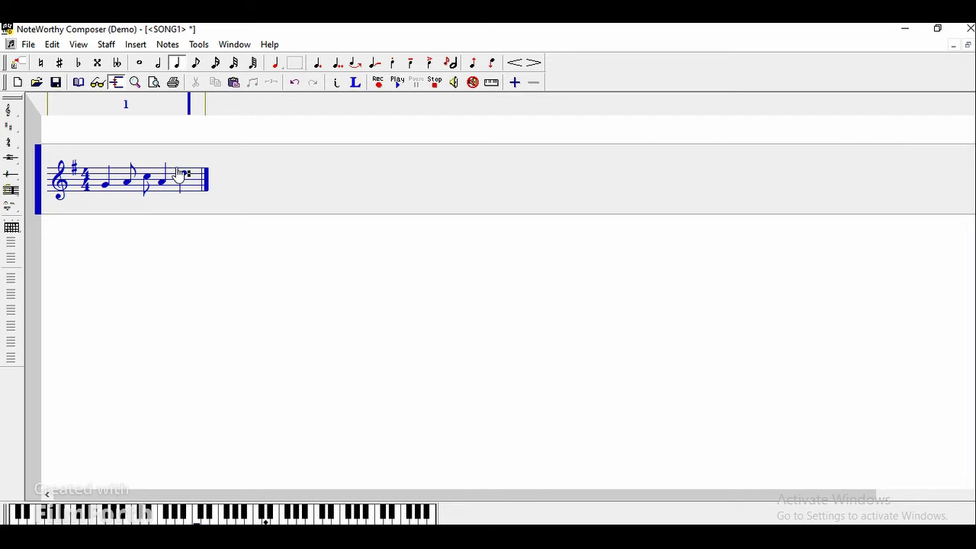
{"action": "key", "text": "space"}
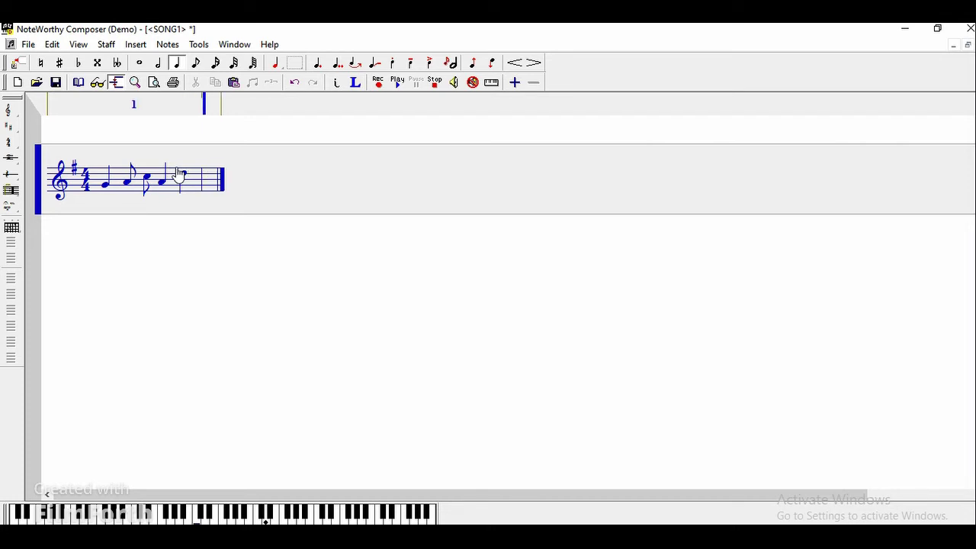
{"action": "left_click", "coordinate": [178, 176]}
{"action": "key", "text": "space"}
- Delete all the notes and the bar line after the time signature
{"action": "left_click_drag", "start_coordinate": [113, 191], "coordinate": [88, 191]}
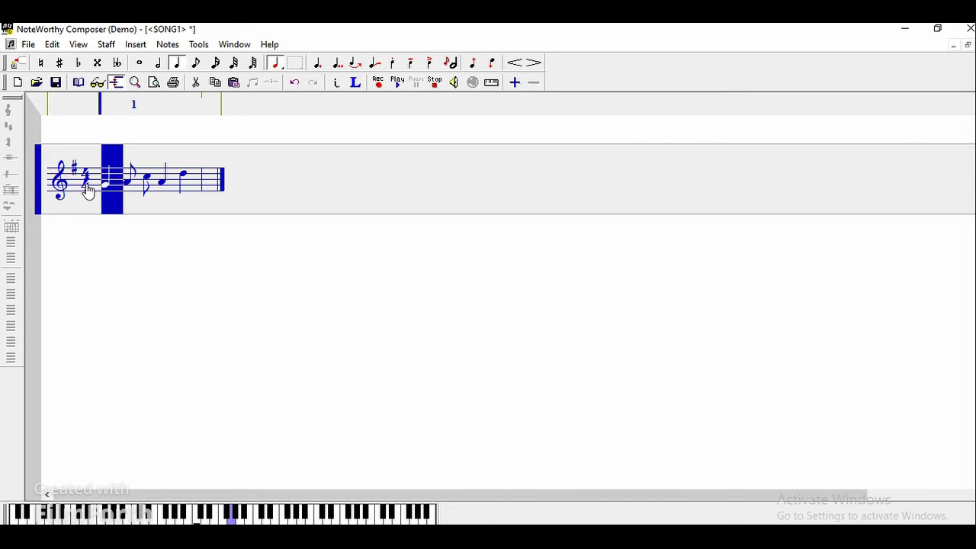
{"action": "left_click", "coordinate": [188, 188]}
{"action": "key", "text": "BackSpace"}
{"action": "key", "text": "BackSpace"}
{"action": "key", "text": "BackSpace"}
{"action": "key", "text": "BackSpace"}
{"action": "key", "text": "BackSpace"}
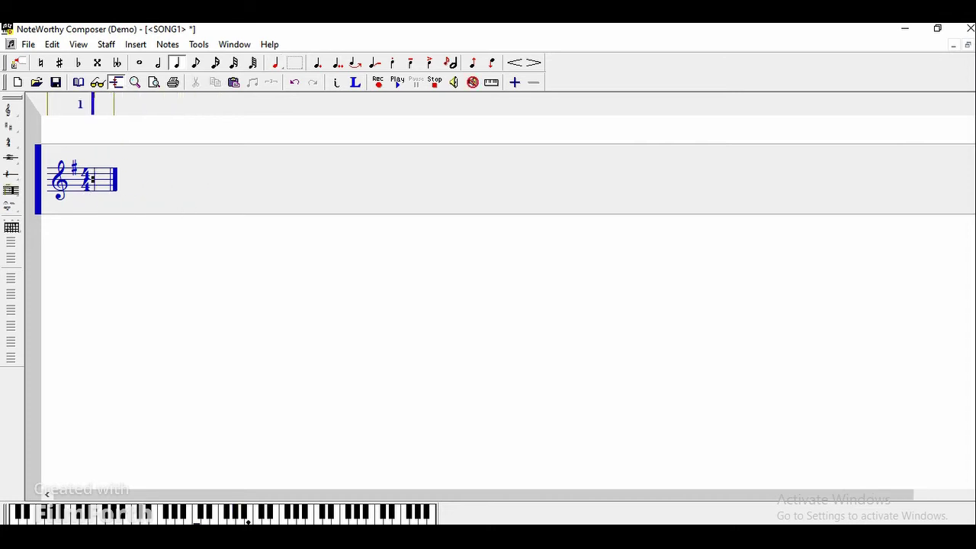
{"action": "key", "text": "BackSpace"}
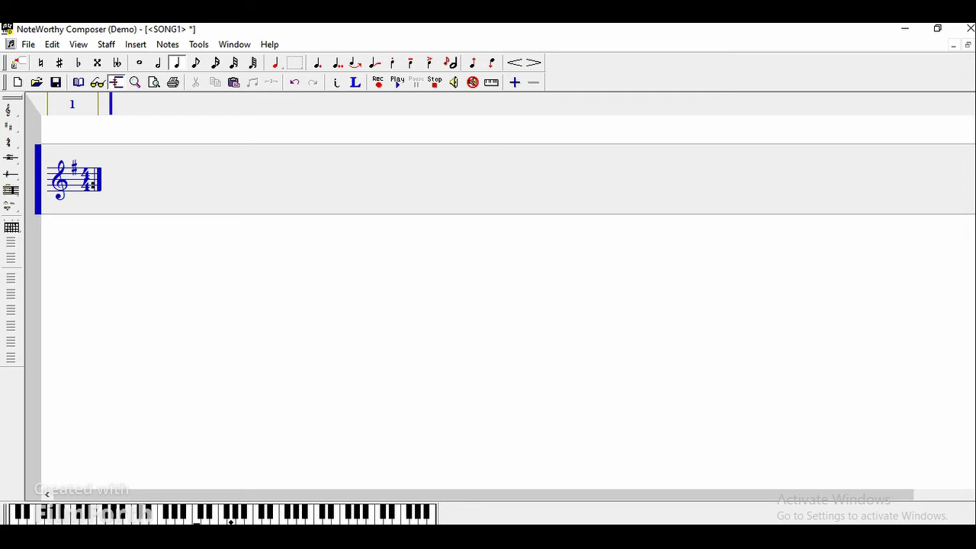
- Enter two quarter notes on G after the time signature and delete both
{"action": "key", "text": "Return"}
{"action": "key", "text": "Return"}
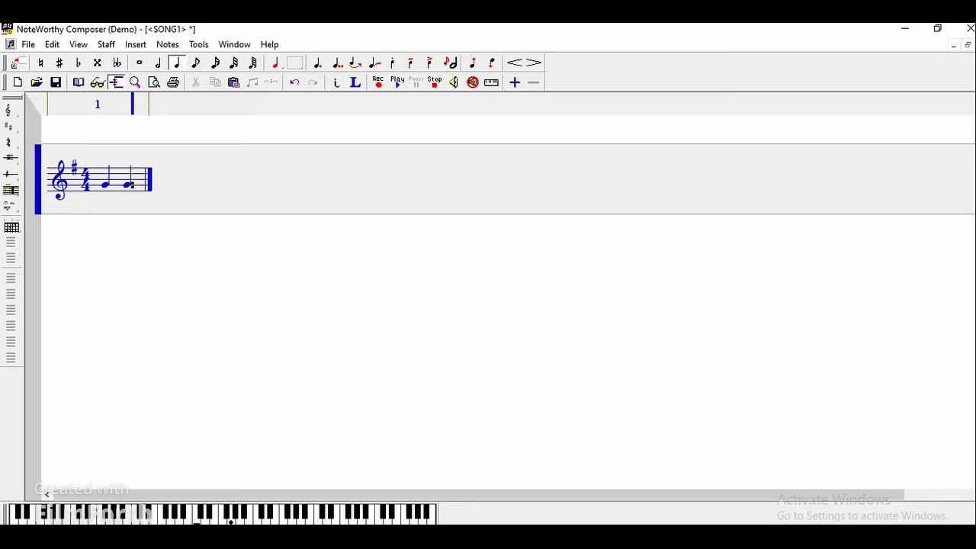
{"action": "key", "text": "BackSpace"}
{"action": "key", "text": "BackSpace"}
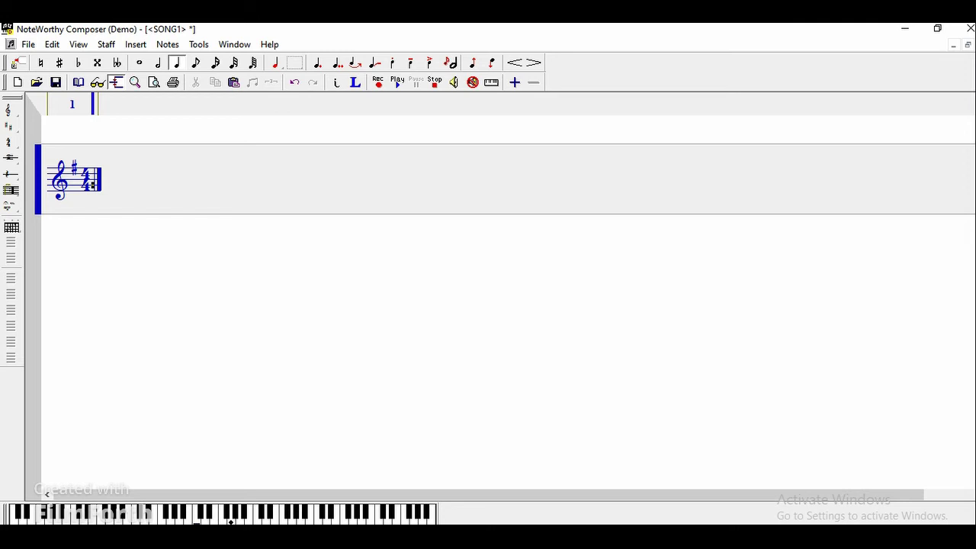
- Enter a dotted quarter note, a plain quarter note and another dotted quarter note, all on G
{"action": "key", "text": "period"}
{"action": "key", "text": "Return"}
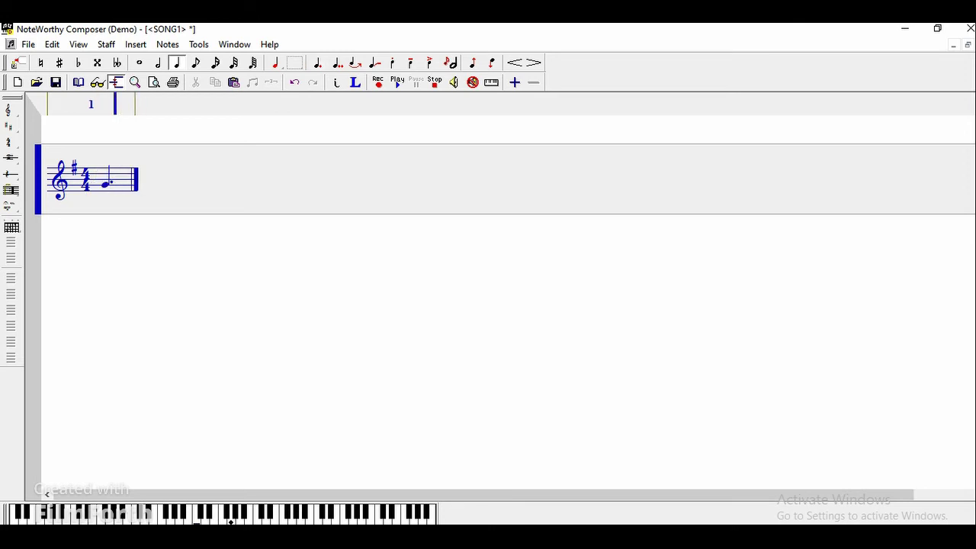
{"action": "key", "text": "space"}
{"action": "key", "text": "Return"}
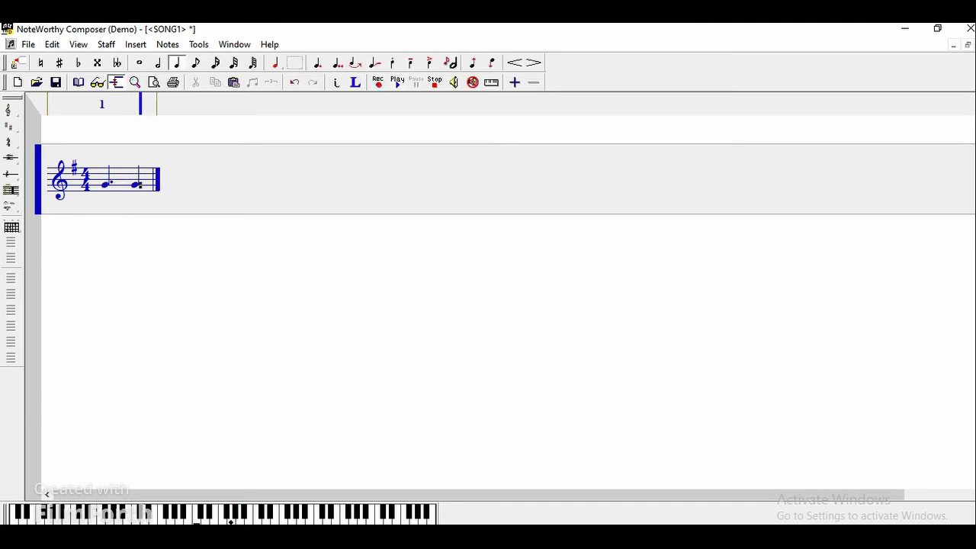
{"action": "key", "text": "Return"}
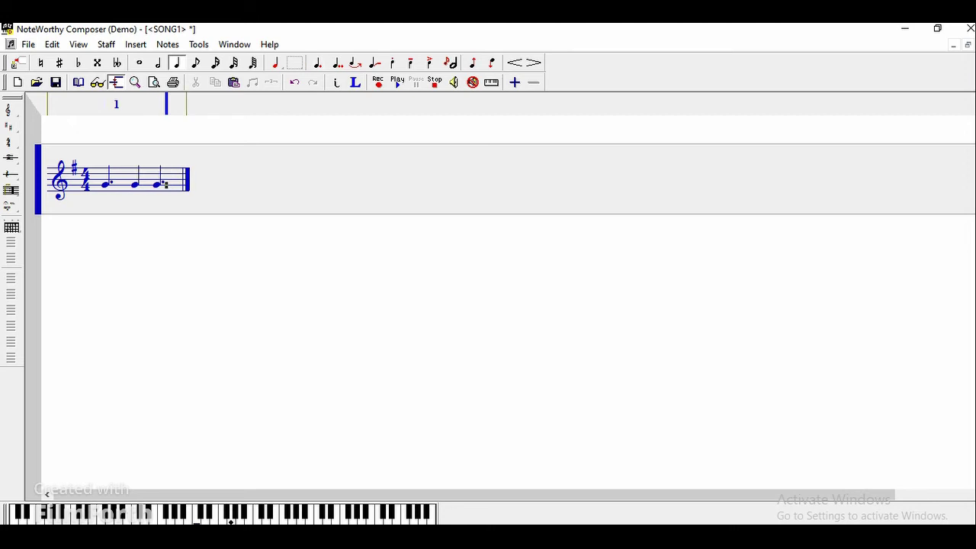
- Replace the last two quarter notes with an eighth note on G after the first dotted quarter note
{"action": "key", "text": "space"}
{"action": "key", "text": "BackSpace"}
{"action": "key", "text": "BackSpace"}
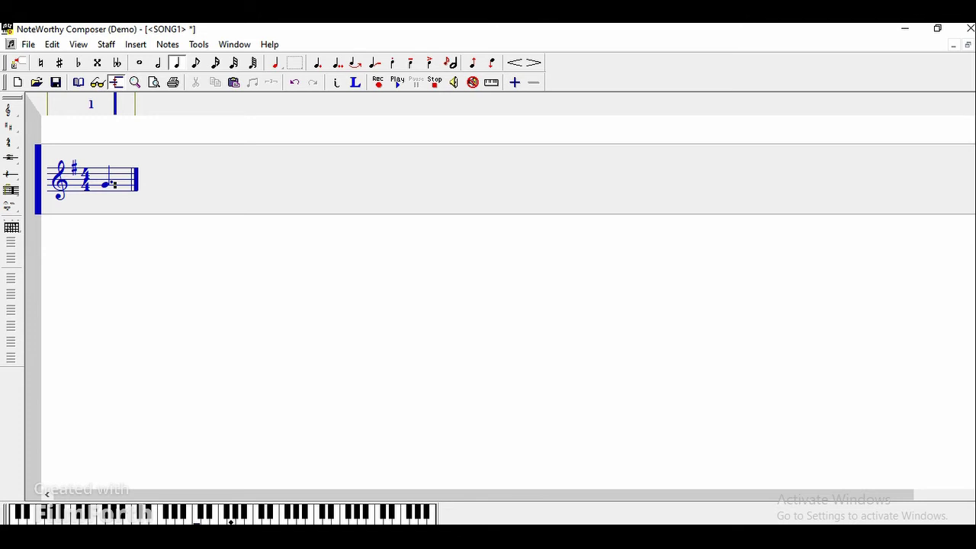
{"action": "left_click", "coordinate": [196, 64]}
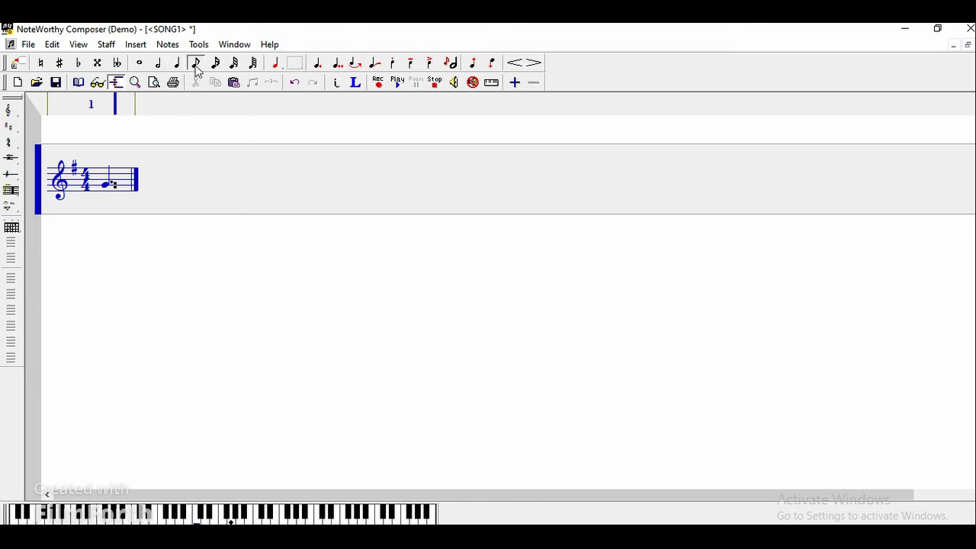
{"action": "left_click", "coordinate": [144, 252]}
{"action": "key", "text": "Return"}
{"action": "key", "text": "space"}
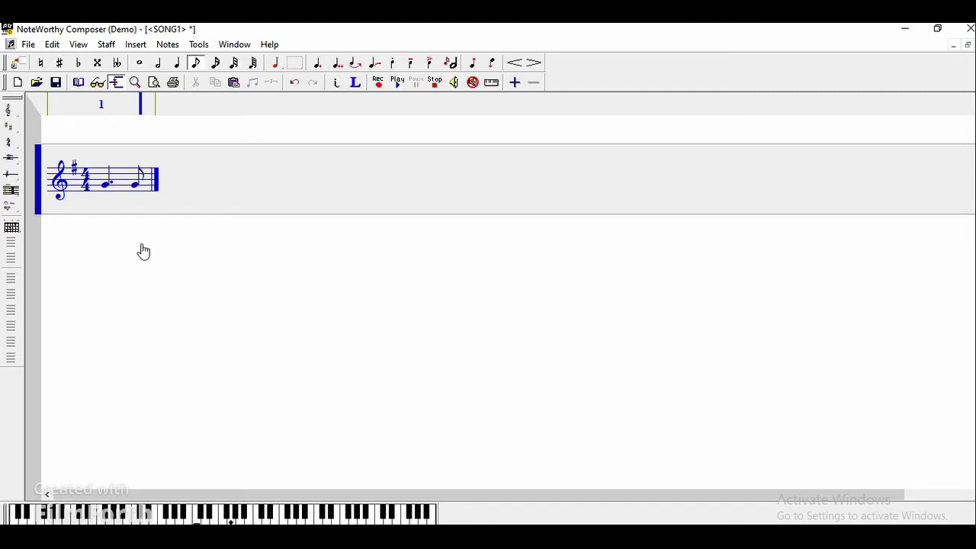
- Replace the two notes with a dotted quarter note on G followed by an eighth note on A
{"action": "key", "text": "BackSpace"}
{"action": "key", "text": "BackSpace"}
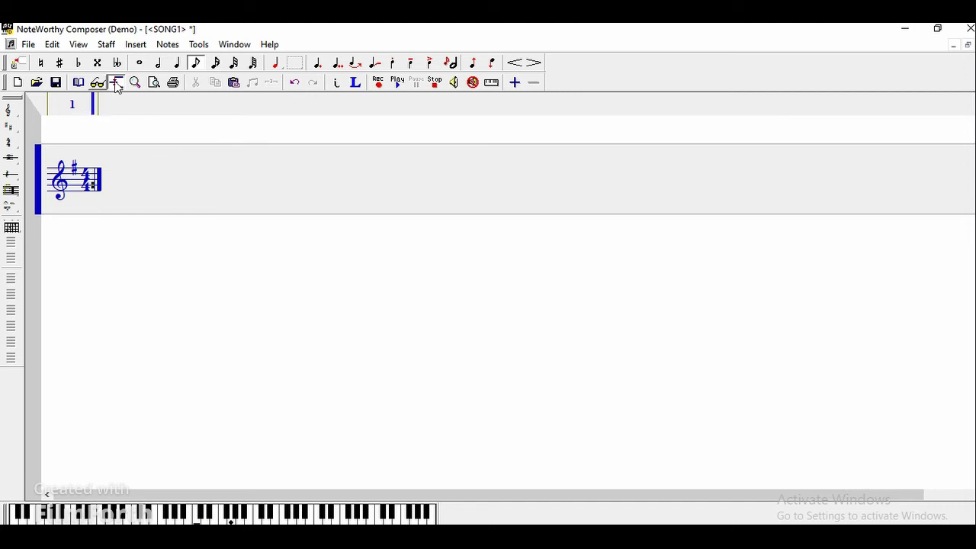
{"action": "left_click", "coordinate": [177, 62]}
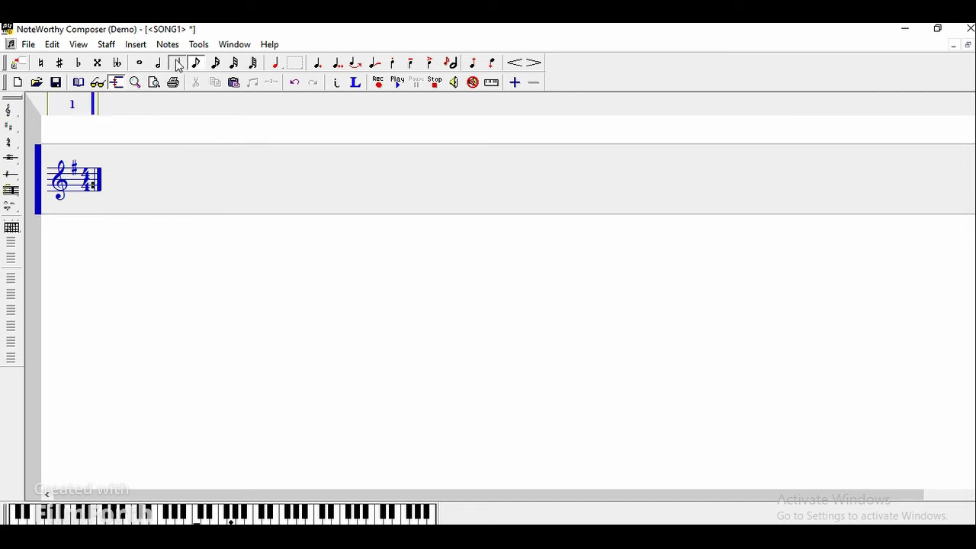
{"action": "left_click", "coordinate": [319, 64]}
{"action": "key", "text": "Return"}
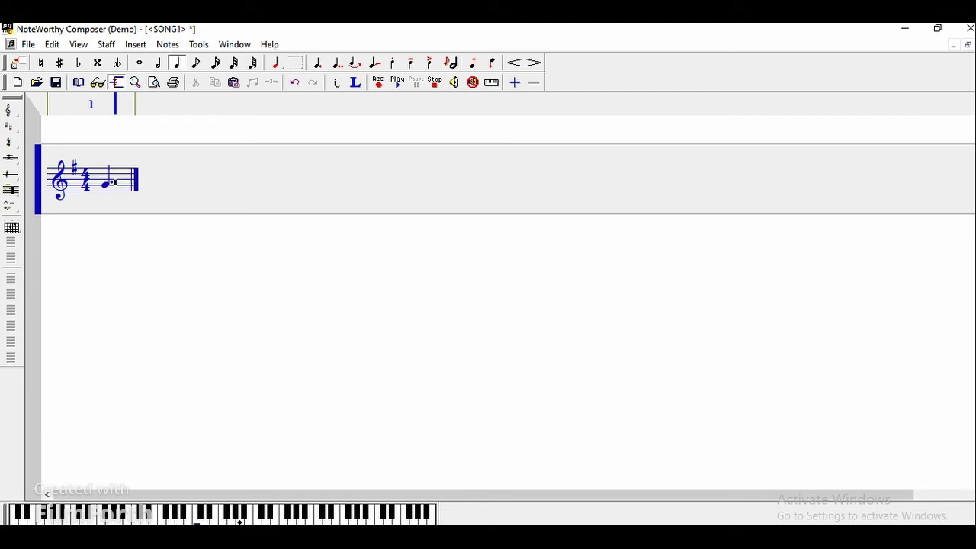
{"action": "key", "text": "space"}
{"action": "key", "text": "space"}
{"action": "left_click", "coordinate": [195, 67]}
{"action": "key", "text": "Up"}
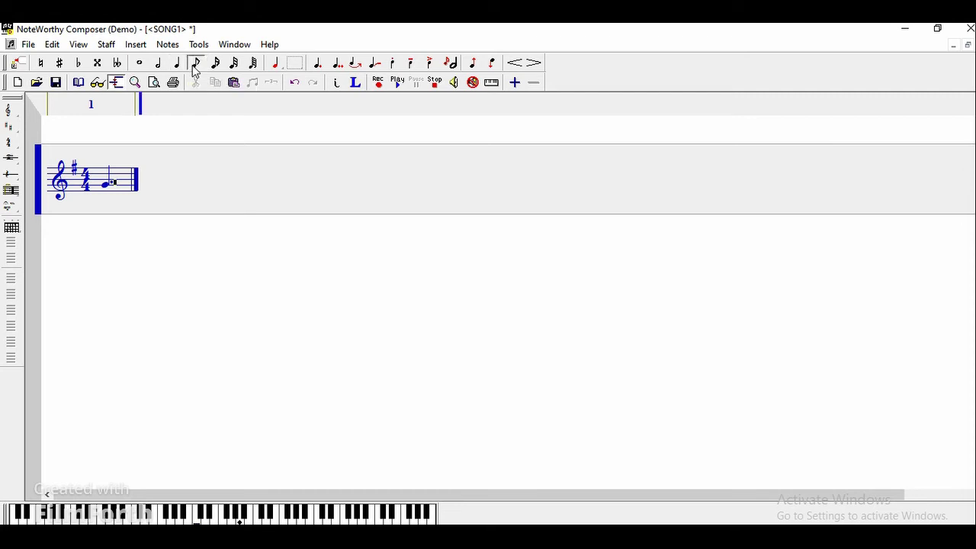
{"action": "key", "text": "Return"}
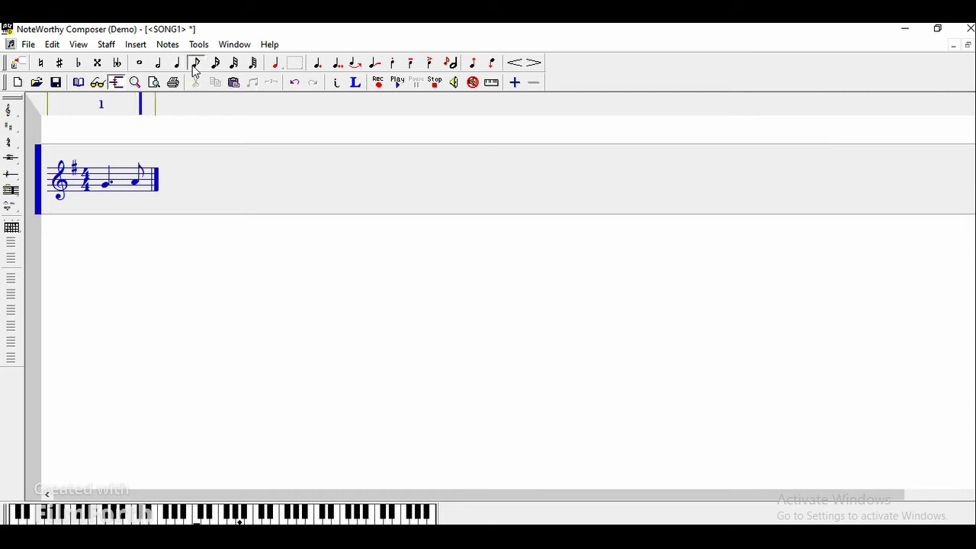
- Add quarter notes on B and G after the eighth note to fill the measure
{"action": "key", "text": "space"}
{"action": "key", "text": "4"}
{"action": "key", "text": "Return"}
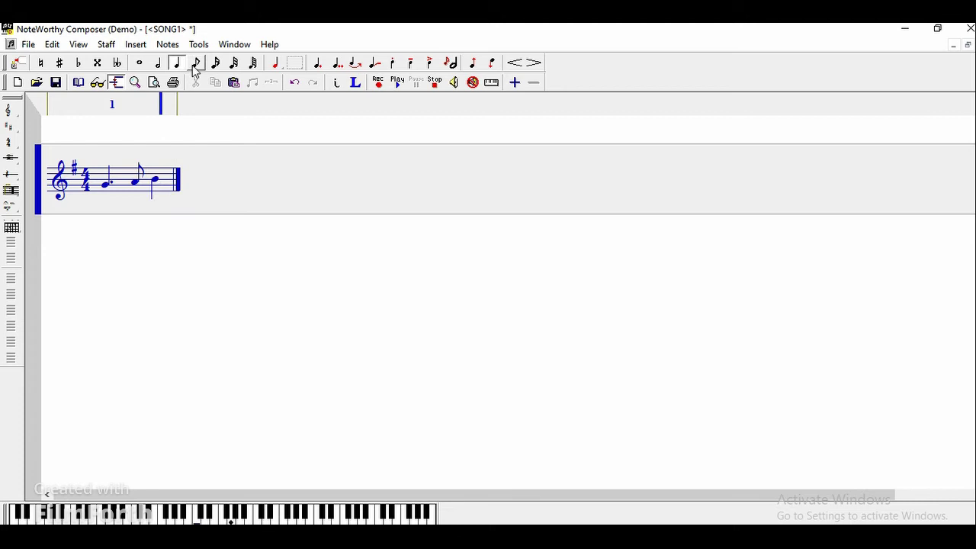
{"action": "key", "text": "Down"}
{"action": "key", "text": "Down"}
{"action": "key", "text": "Return"}
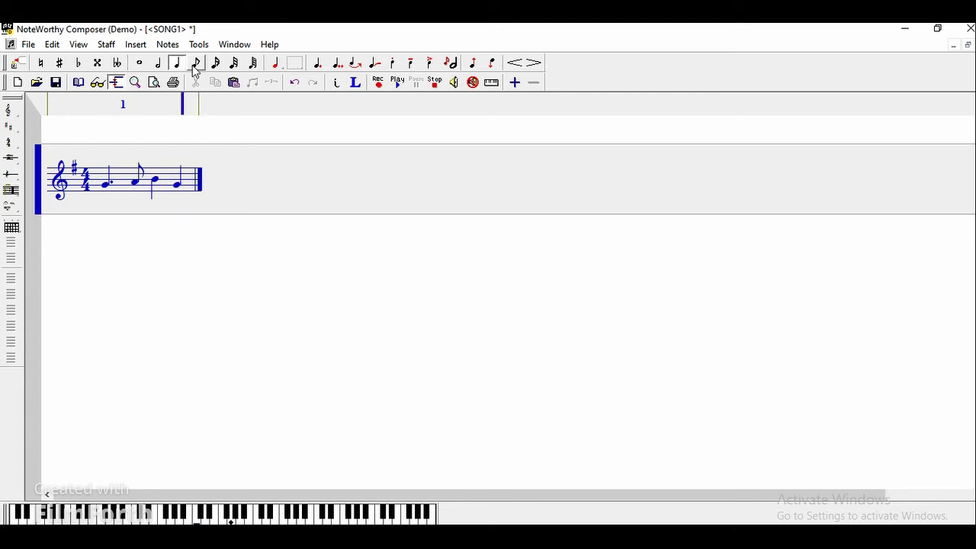
- Insert a bar line after the first measure and start the second with a dotted quarter note on C
{"action": "key", "text": "bar"}
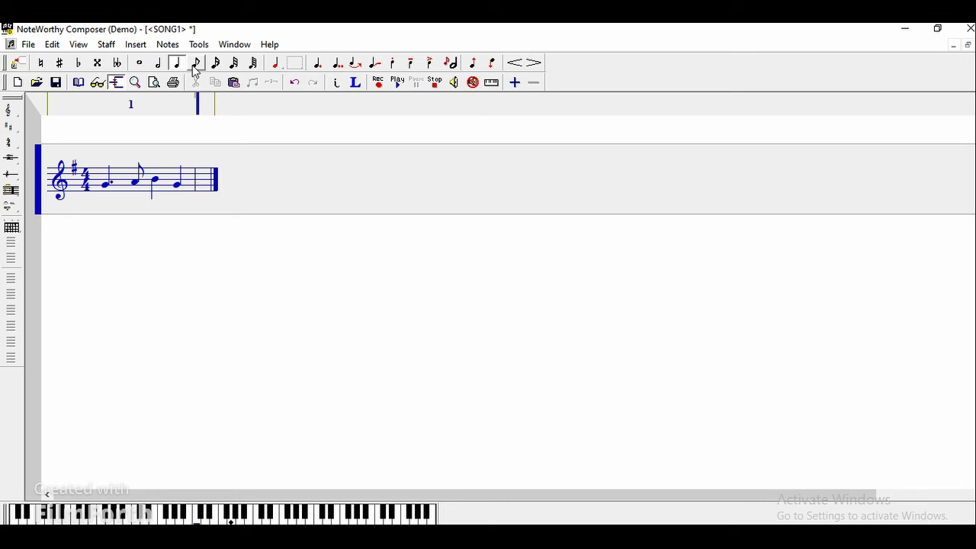
{"action": "key", "text": "space"}
{"action": "key", "text": "Right"}
{"action": "key", "text": "Up"}
{"action": "key", "text": "period"}
{"action": "key", "text": "Return"}
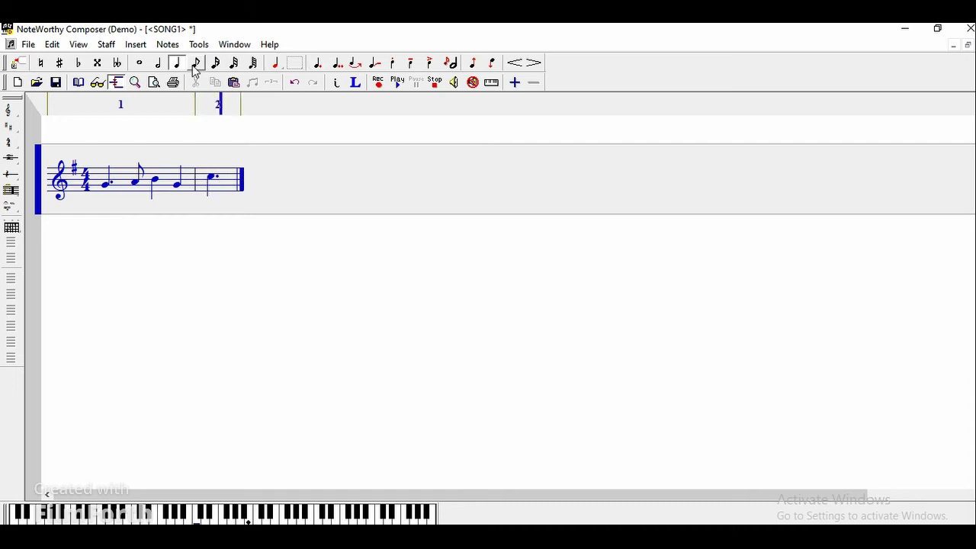
- Complete the second measure with an eighth note on B and a half note on A
{"action": "key", "text": "8"}
{"action": "key", "text": "Return"}
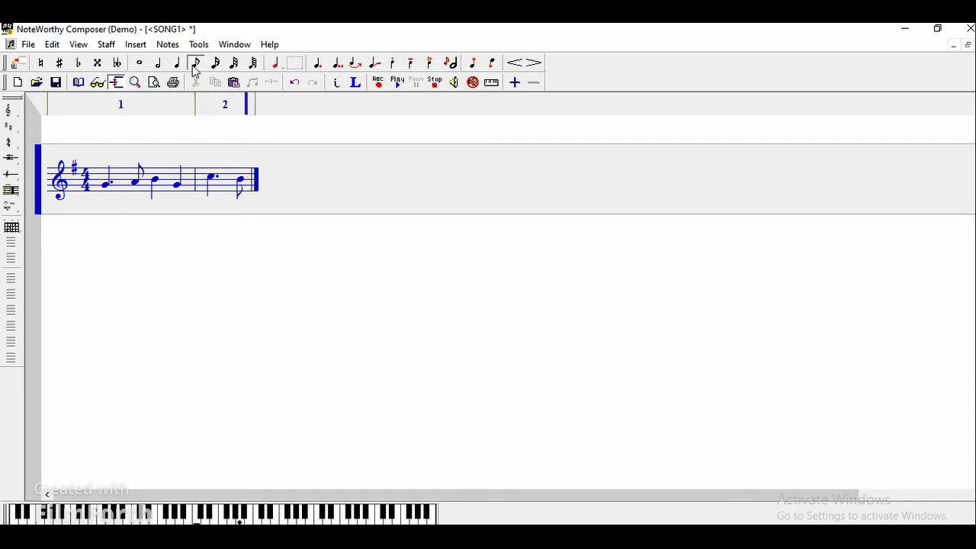
{"action": "key", "text": "2"}
{"action": "key", "text": "Return"}
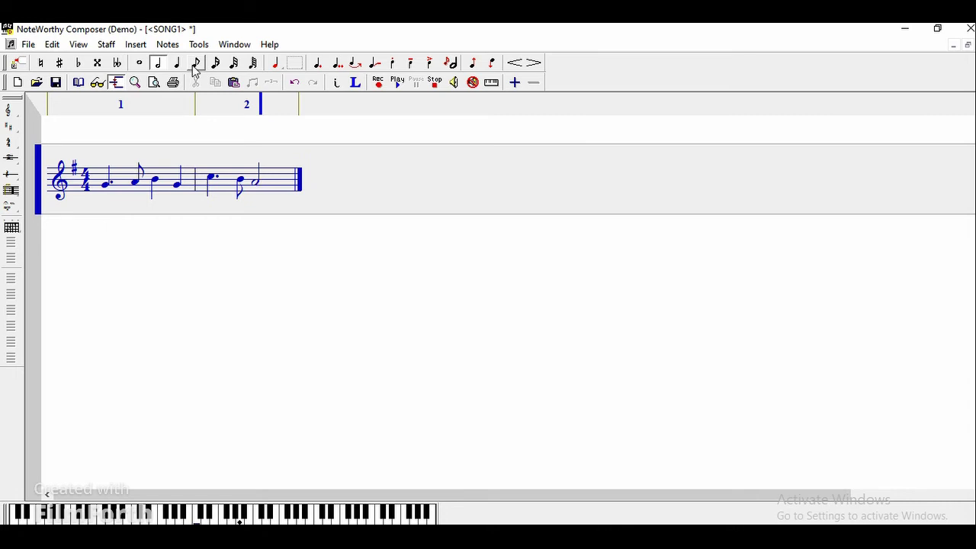
{"action": "key", "text": "Left"}
{"action": "key", "text": "Left"}
{"action": "key", "text": "Left"}
{"action": "key", "text": "Left"}
{"action": "key", "text": "Left"}
{"action": "key", "text": "space"}
{"action": "key", "text": "space"}
- Insert a bar line after the second measure and start the third with a dotted quarter note on D
{"action": "left_click", "coordinate": [280, 191]}
{"action": "key", "text": "space"}
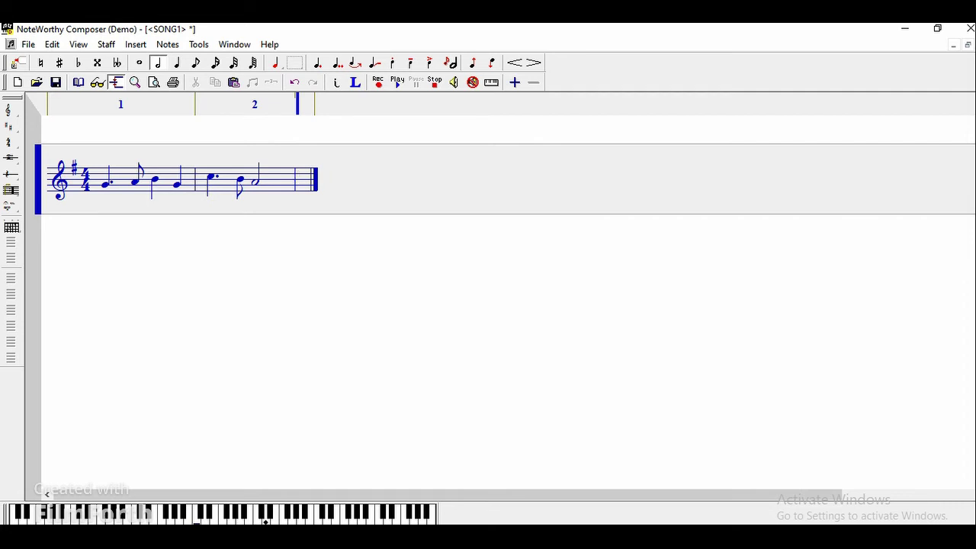
{"action": "key", "text": "3"}
{"action": "key", "text": "period"}
{"action": "key", "text": "Return"}
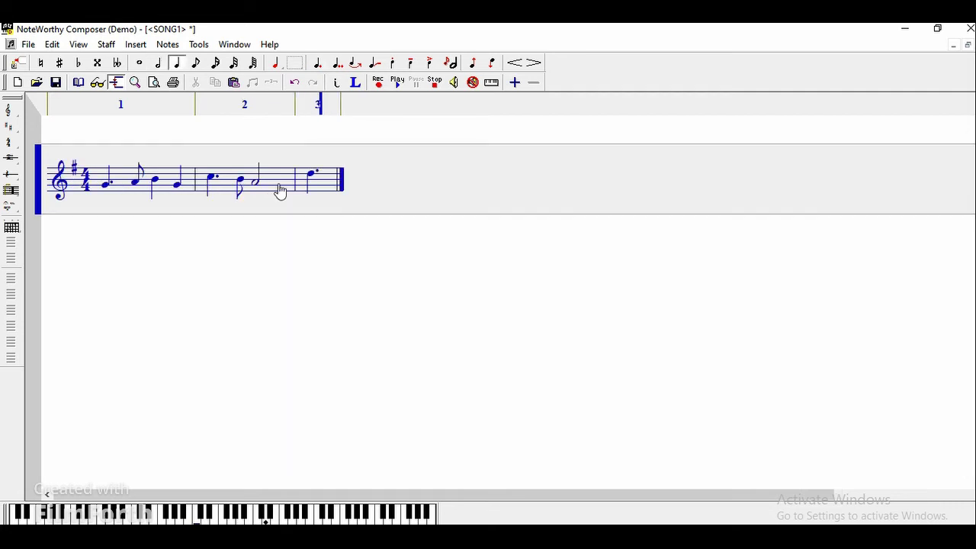
- Complete the third measure with an eighth note on C and quarter notes on B and G
{"action": "key", "text": "8"}
{"action": "key", "text": "Down"}
{"action": "key", "text": "Return"}
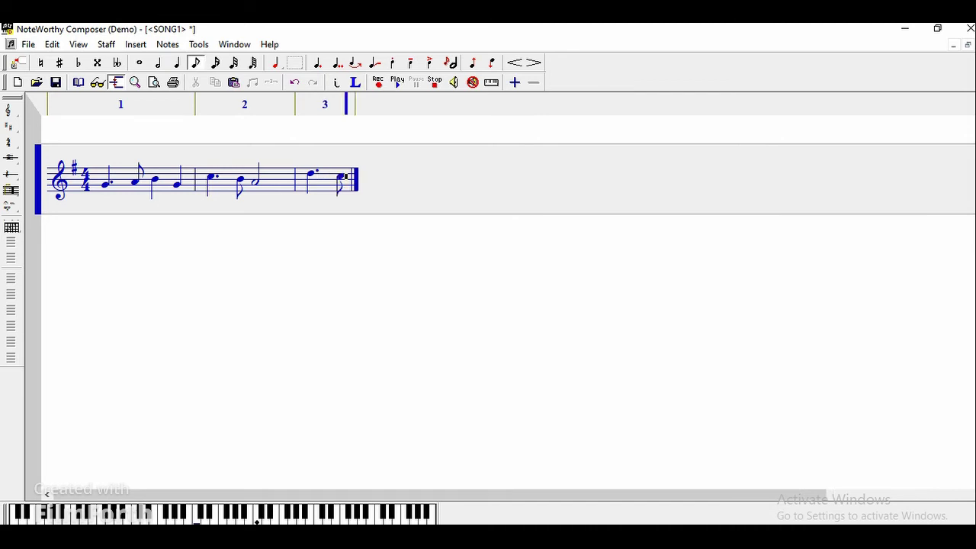
{"action": "key", "text": "4"}
{"action": "key", "text": "Down"}
{"action": "key", "text": "Return"}
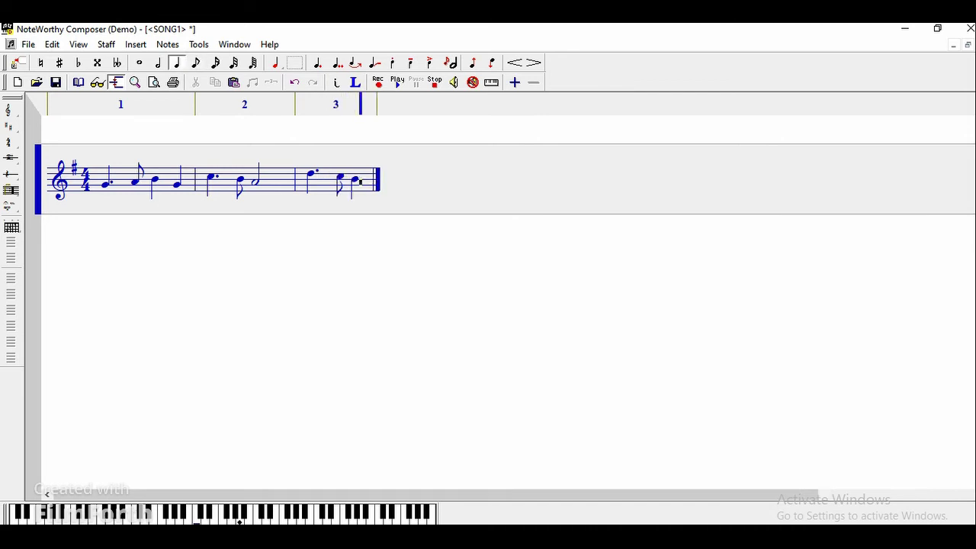
{"action": "key", "text": "Down"}
{"action": "key", "text": "Return"}
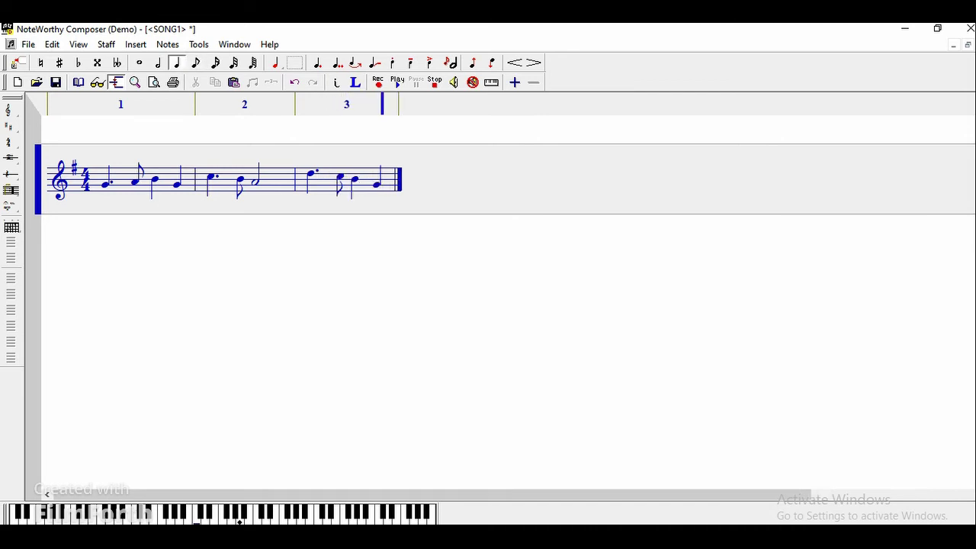
{"action": "key", "text": "bar"}
{"action": "key", "text": "Return"}
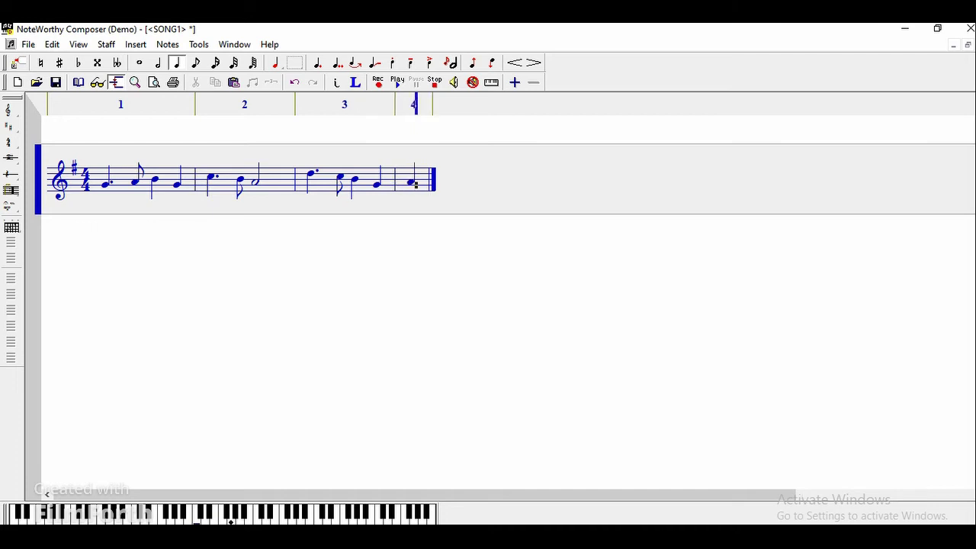
{"action": "key", "text": "Down"}
{"action": "key", "text": "Return"}
{"action": "key", "text": "Down"}
{"action": "key", "text": "Return"}
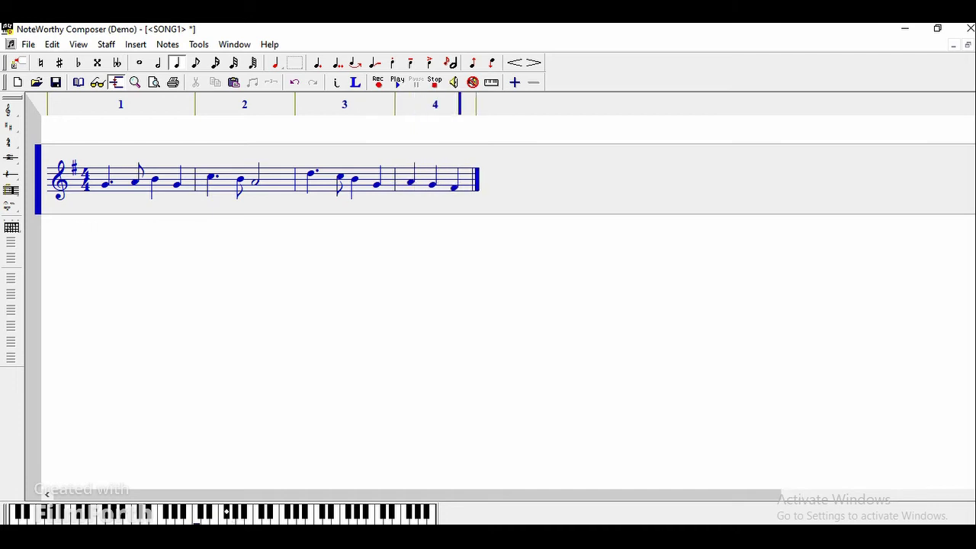
{"action": "key", "text": "BackSpace"}
{"action": "key", "text": "BackSpace"}
{"action": "key", "text": "BackSpace"}
{"action": "key", "text": "BackSpace"}
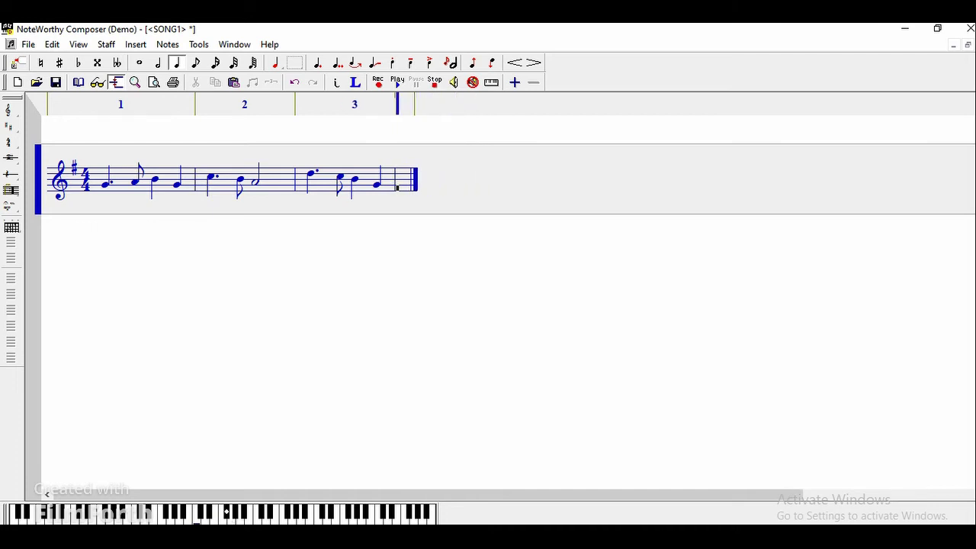
{"action": "key", "text": "BackSpace"}
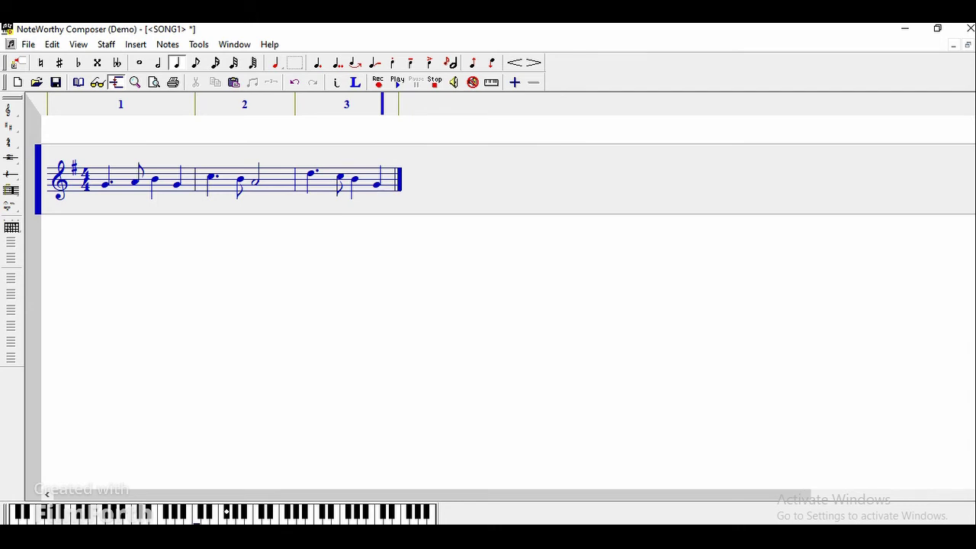
- Insert a bar line after the third measure and start the fourth with eighth notes on A and G
{"action": "key", "text": "Right"}
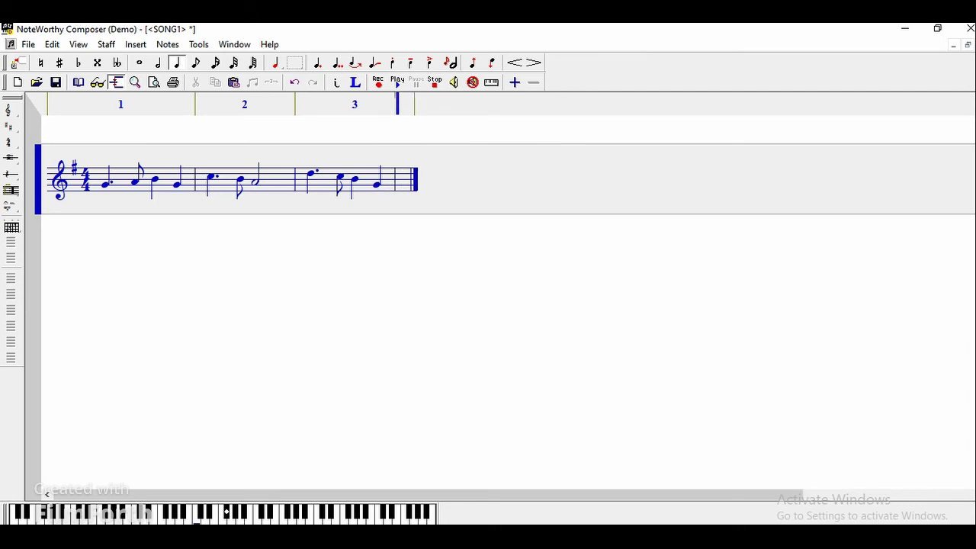
{"action": "key", "text": "4"}
{"action": "key", "text": "Return"}
{"action": "key", "text": "Down"}
{"action": "key", "text": "Return"}
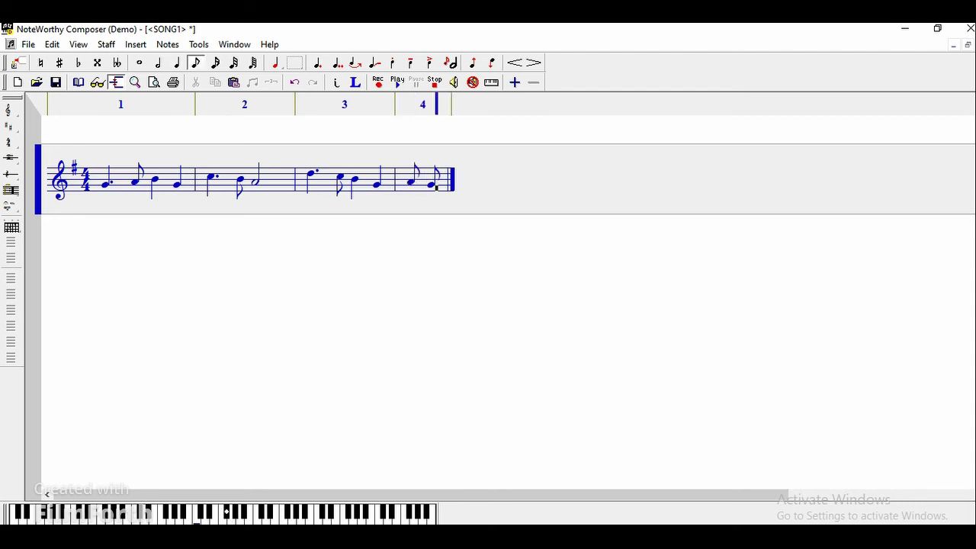
- Complete the fourth measure with a quarter note on F and a half note on G
{"action": "key", "text": "3"}
{"action": "key", "text": "Down"}
{"action": "key", "text": "Return"}
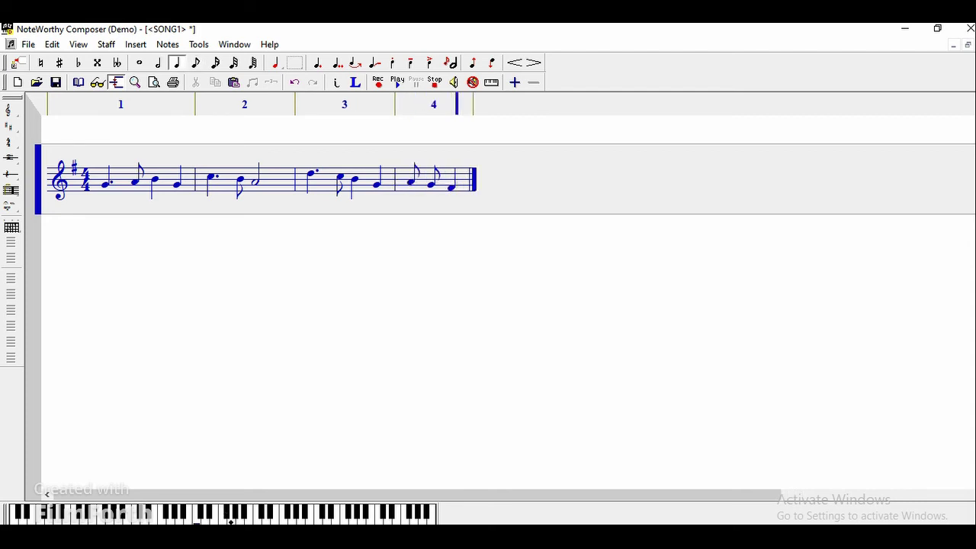
{"action": "key", "text": "2"}
{"action": "key", "text": "Return"}
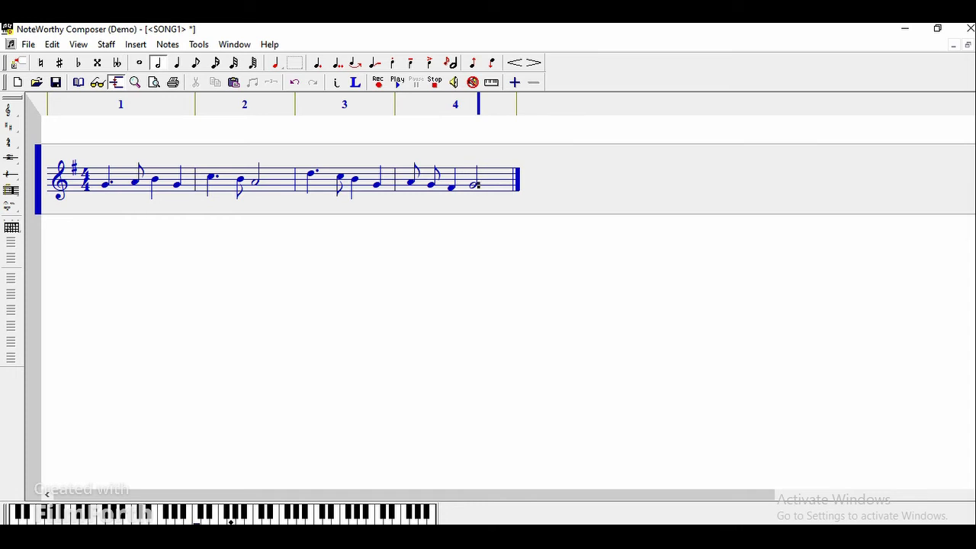
- Highlight the notes of the second, third and fourth measures in turn to examine the entered melody
{"action": "key", "text": "ctrl+Home"}
{"action": "key", "text": "space"}
{"action": "left_click", "coordinate": [213, 187]}
{"action": "left_click_drag", "start_coordinate": [241, 191], "coordinate": [201, 196]}
{"action": "left_click_drag", "start_coordinate": [275, 190], "coordinate": [187, 217]}
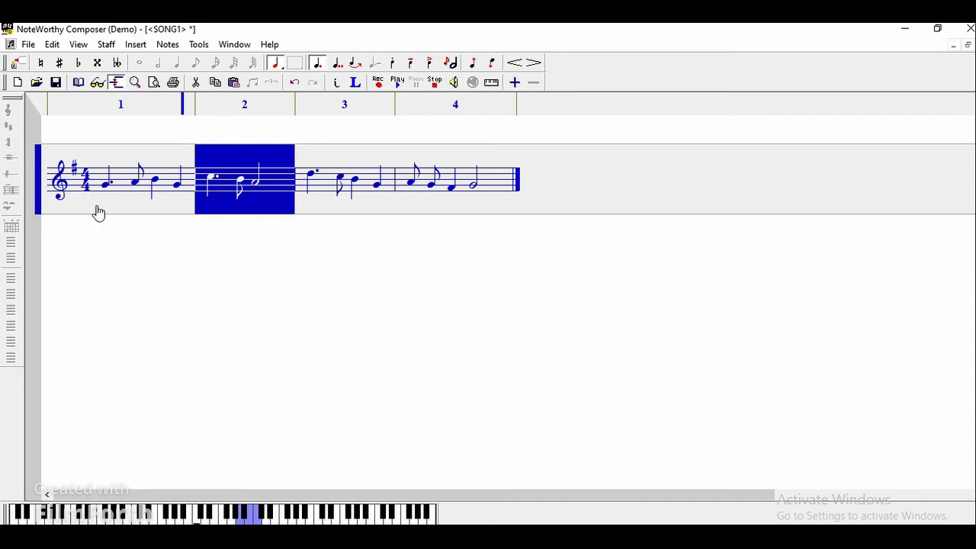
{"action": "left_click_drag", "start_coordinate": [96, 211], "coordinate": [76, 196]}
{"action": "left_click", "coordinate": [257, 191]}
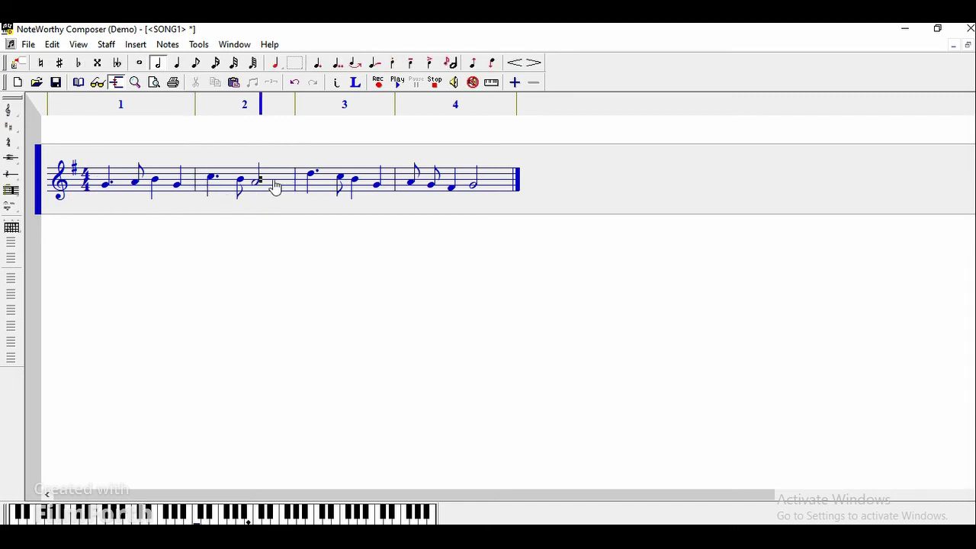
{"action": "left_click_drag", "start_coordinate": [404, 205], "coordinate": [322, 203]}
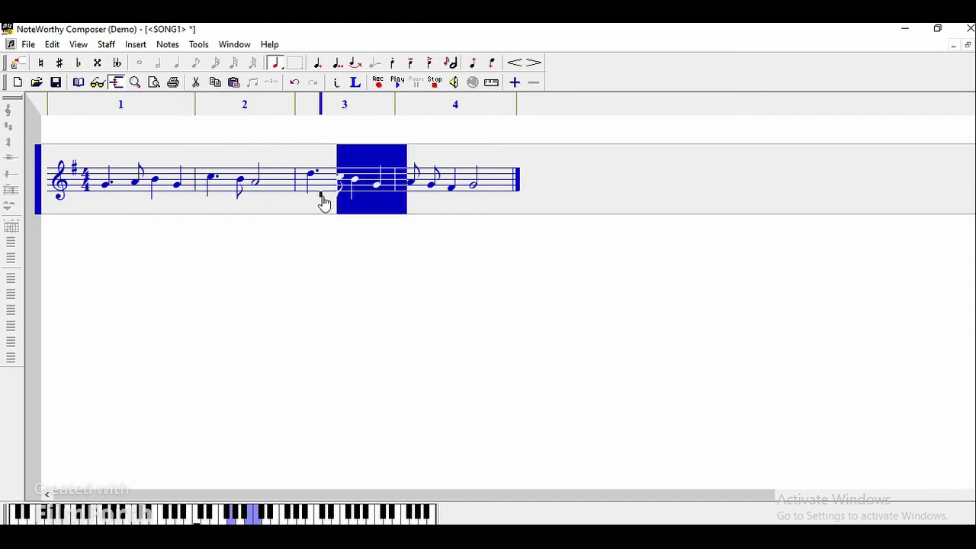
{"action": "left_click_drag", "start_coordinate": [489, 201], "coordinate": [400, 212]}
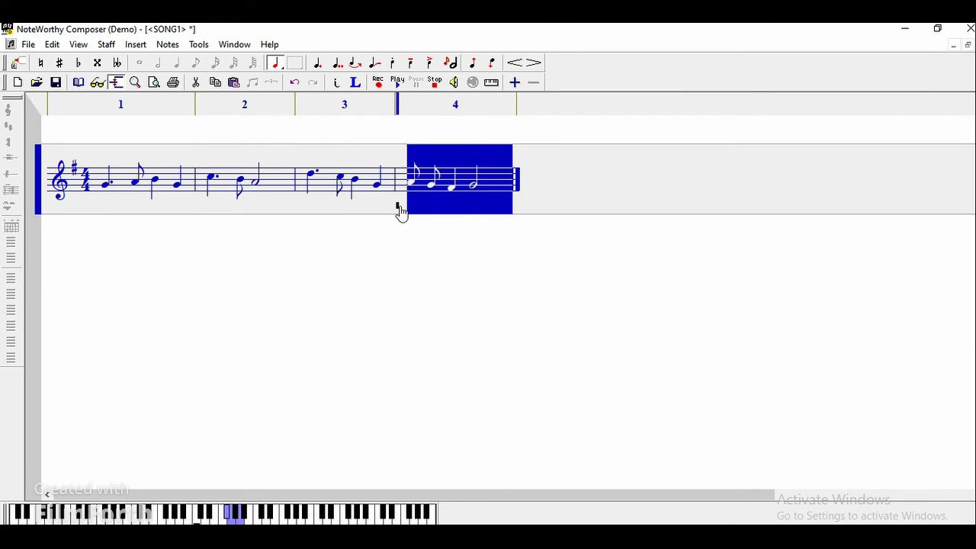
{"action": "left_click", "coordinate": [482, 198]}
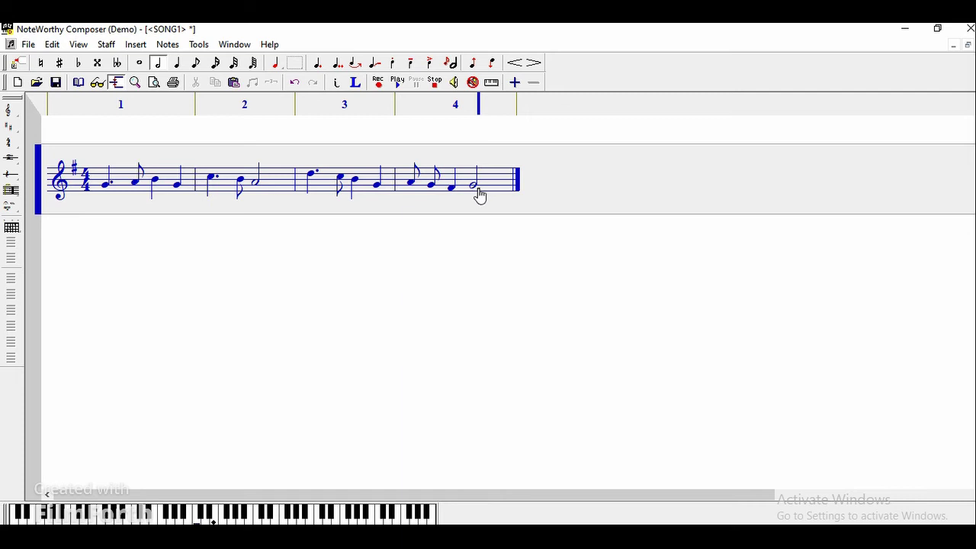
- Play back the song from just after the fourth measure's quarter note
{"action": "mouse_move", "coordinate": [480, 185]}
{"action": "left_mouse_down"}
{"action": "mouse_move", "coordinate": [449, 202]}
{"action": "mouse_move", "coordinate": [469, 192]}
{"action": "left_mouse_up"}
{"action": "left_click", "coordinate": [473, 192]}
{"action": "left_click", "coordinate": [460, 194]}
{"action": "key", "text": "space"}
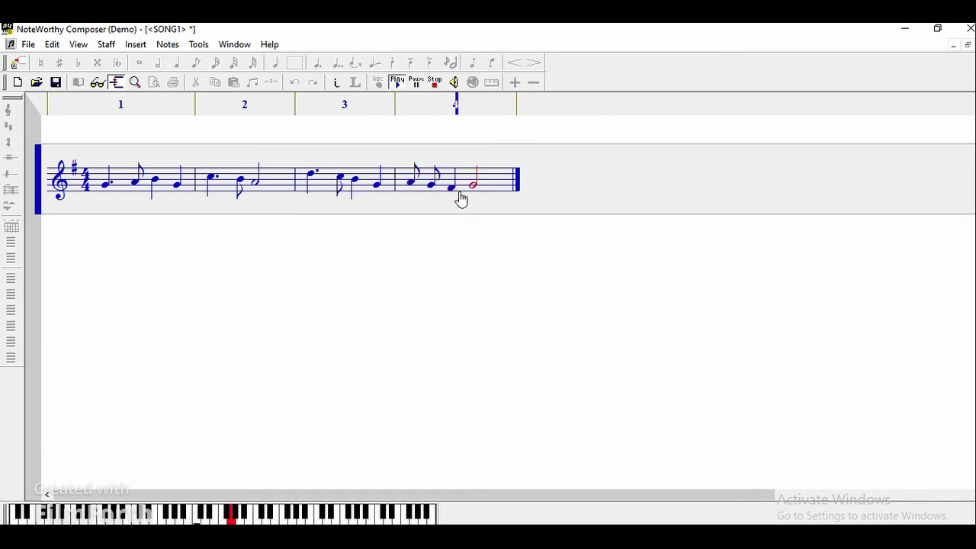
- Raise the quarter note in the fourth measure from F to A
{"action": "left_click_drag", "start_coordinate": [460, 197], "coordinate": [445, 196]}
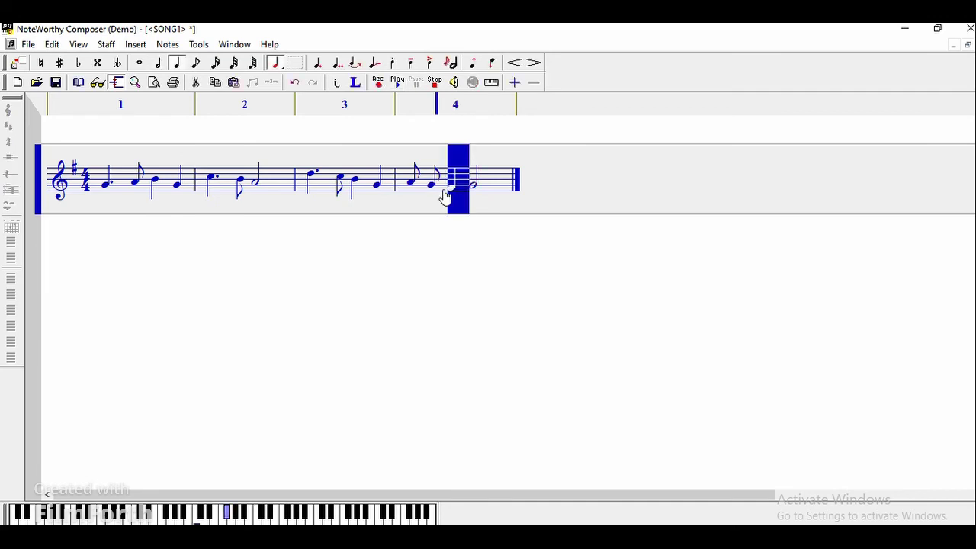
{"action": "key", "text": "plus"}
{"action": "left_click", "coordinate": [438, 187]}
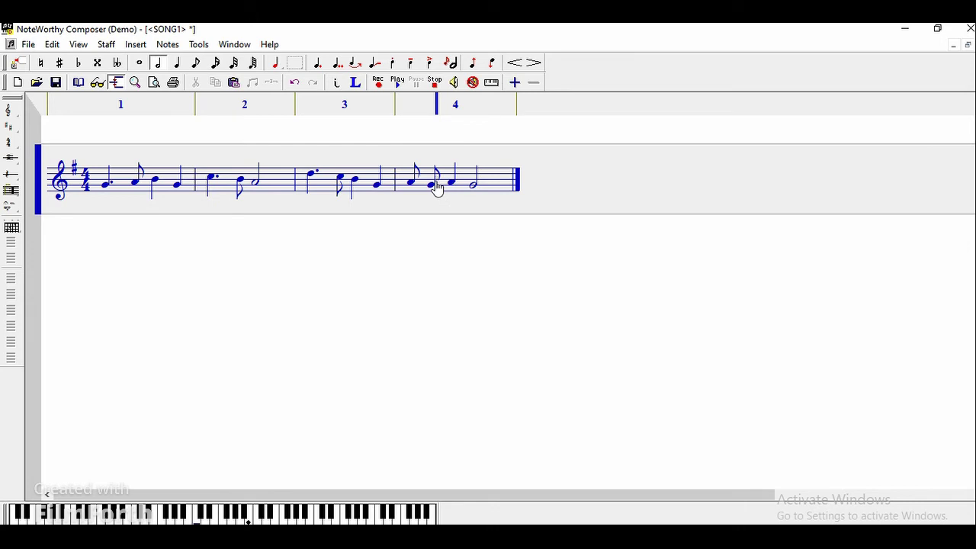
{"action": "key", "text": "space"}
- Select the quarter note in the fourth measure and lower it to D
{"action": "left_click_drag", "start_coordinate": [450, 190], "coordinate": [446, 193]}
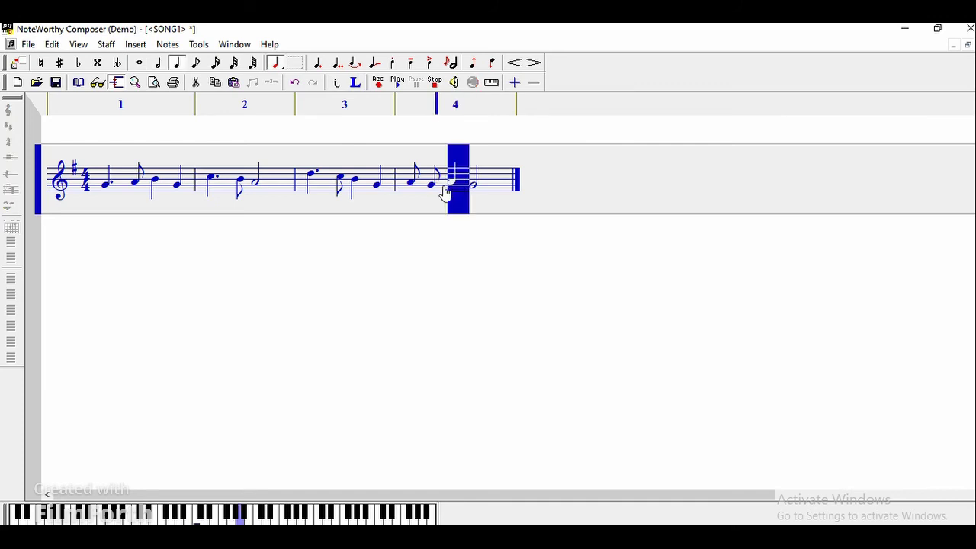
{"action": "key", "text": "Down"}
{"action": "key", "text": "Down"}
{"action": "key", "text": "Down"}
{"action": "key", "text": "Down"}
{"action": "key", "text": "space"}
{"action": "key", "text": "Up"}
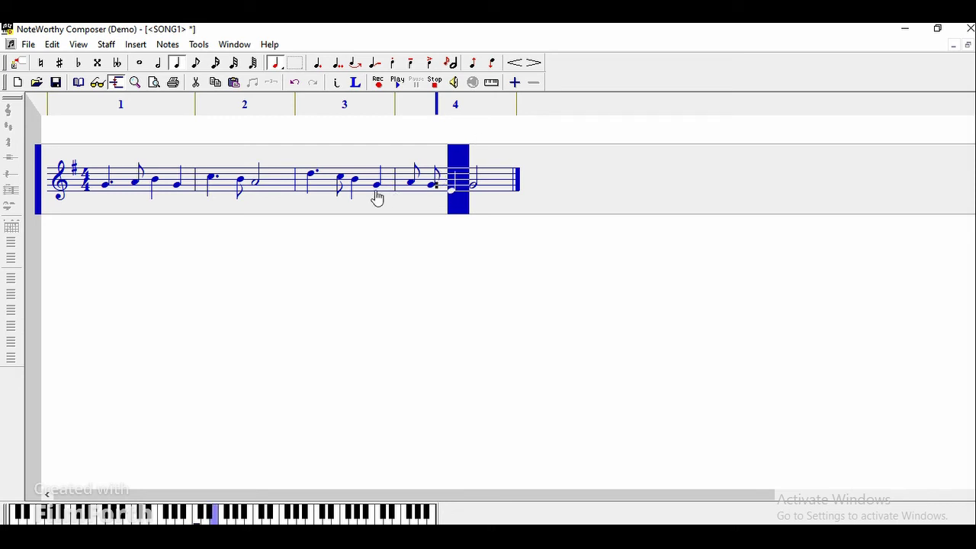
{"action": "key", "text": "space"}
{"action": "key", "text": "space"}
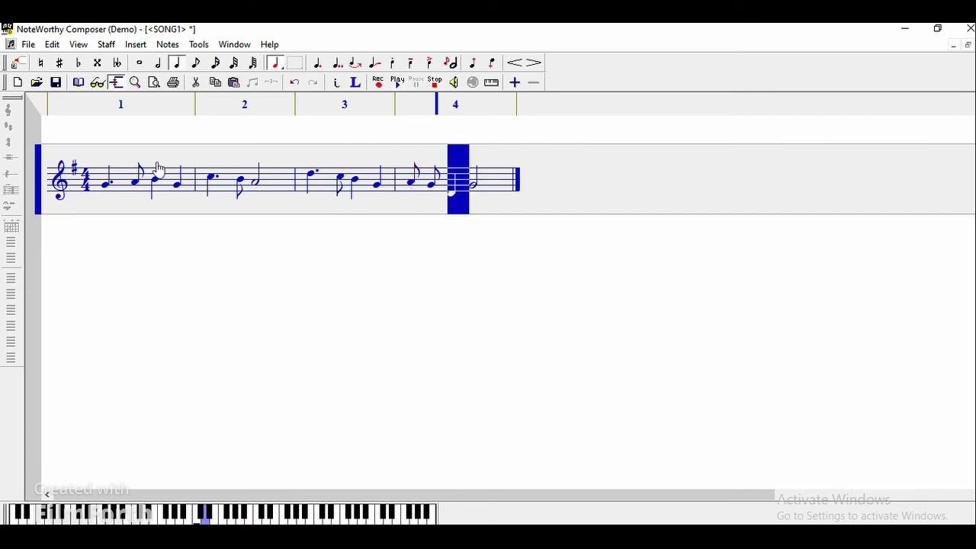
{"action": "left_click", "coordinate": [102, 194]}
{"action": "key", "text": "space"}
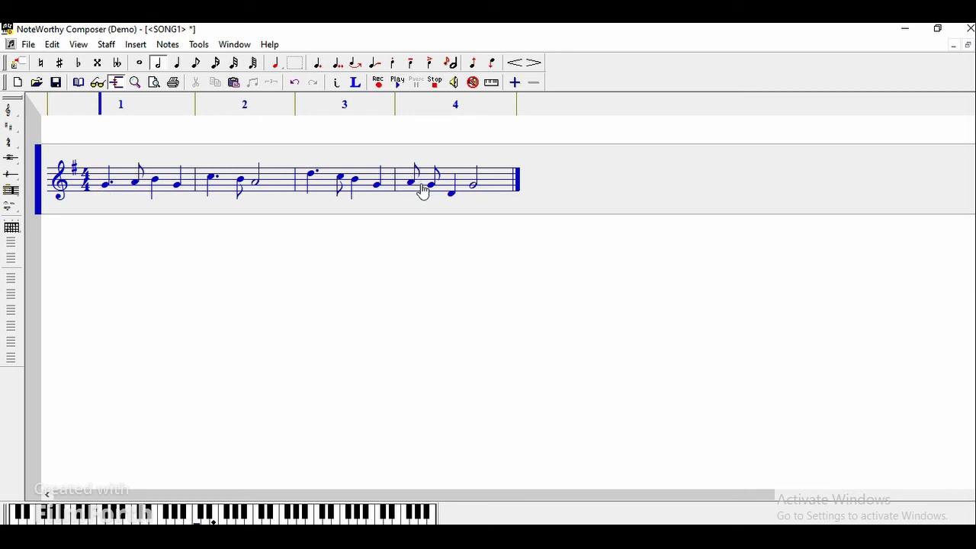
{"action": "left_click", "coordinate": [84, 192]}
{"action": "left_click", "coordinate": [96, 191]}
{"action": "left_click", "coordinate": [134, 193]}
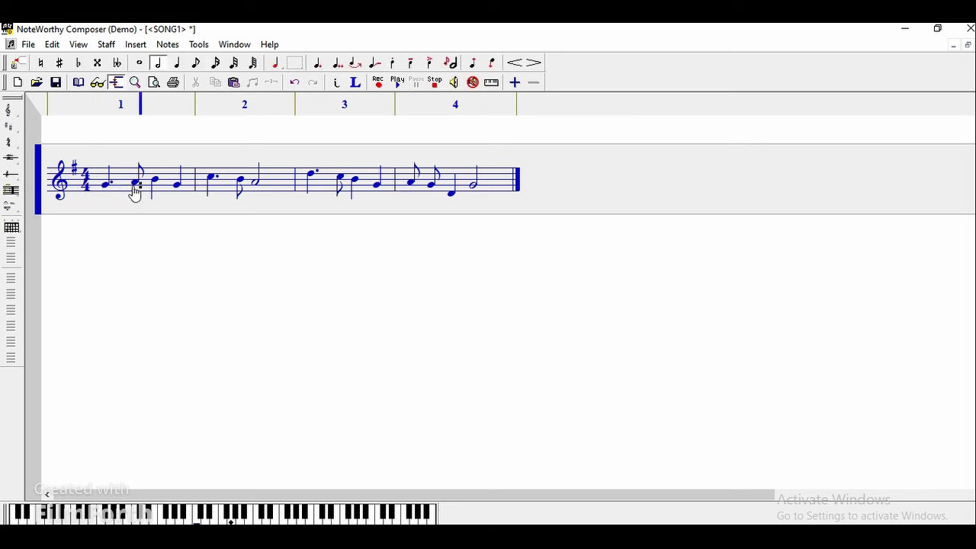
{"action": "left_click", "coordinate": [221, 192]}
- Apply Automatic Beam to the staff to beam the two eighth notes in the fourth measure
{"action": "left_click_drag", "start_coordinate": [436, 186], "coordinate": [402, 187]}
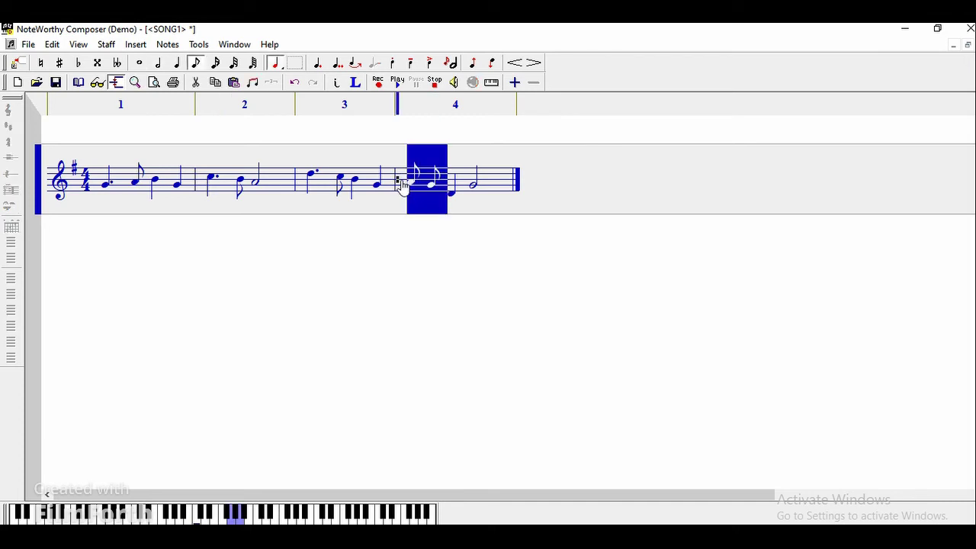
{"action": "left_click", "coordinate": [422, 188]}
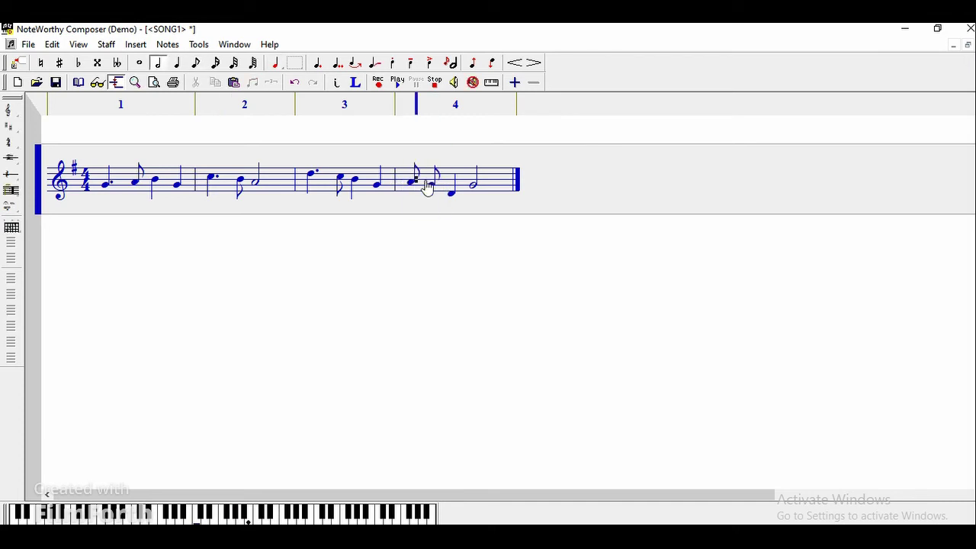
{"action": "left_click", "coordinate": [198, 45]}
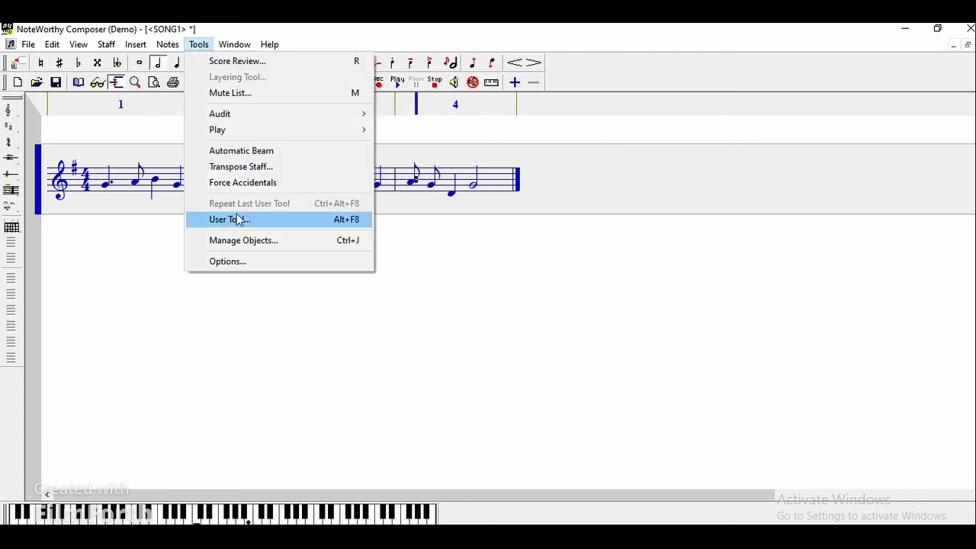
{"action": "left_click", "coordinate": [247, 151]}
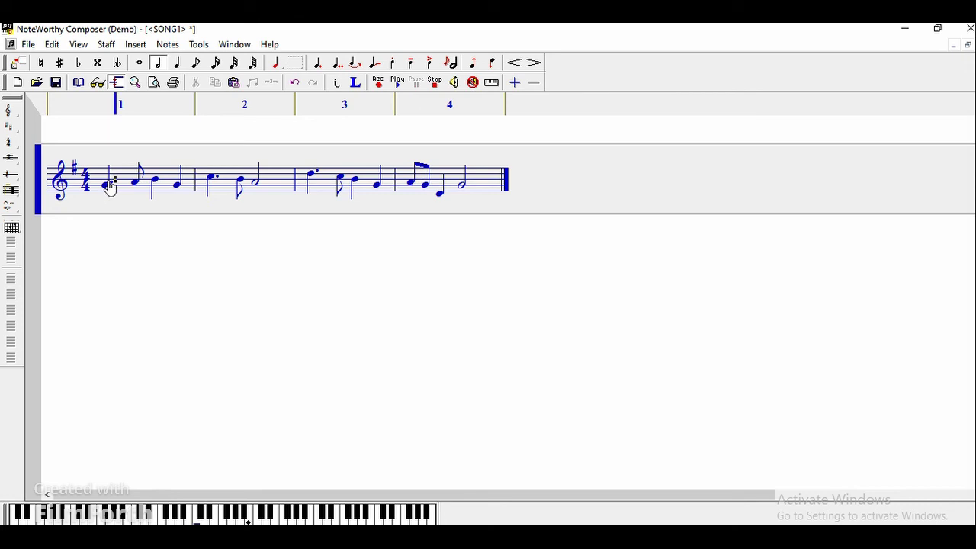
- Play back the four-measure melody and check the staff's instrument properties without changing them
{"action": "key", "text": "space"}
{"action": "left_click", "coordinate": [109, 187]}
{"action": "double_click", "coordinate": [105, 207]}
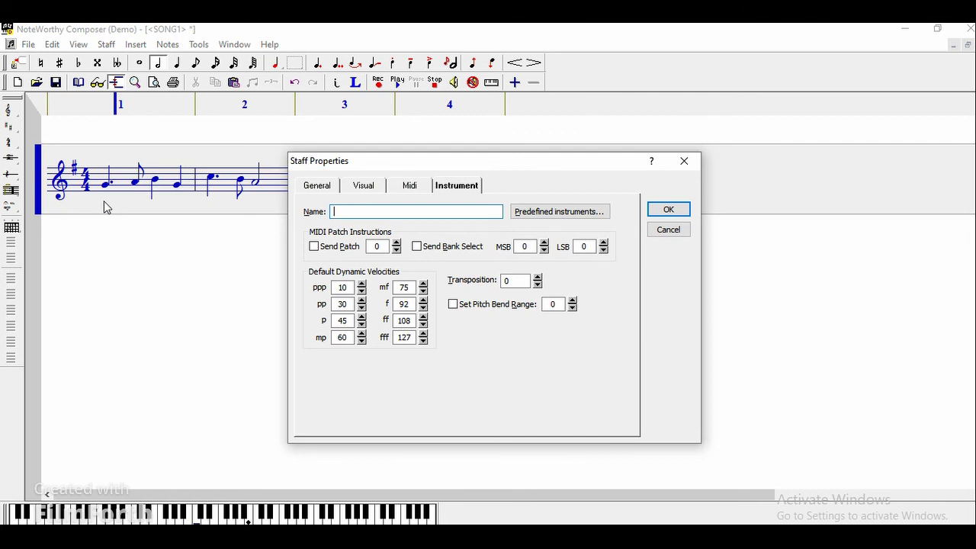
{"action": "left_click", "coordinate": [687, 169]}
{"action": "key", "text": "space"}
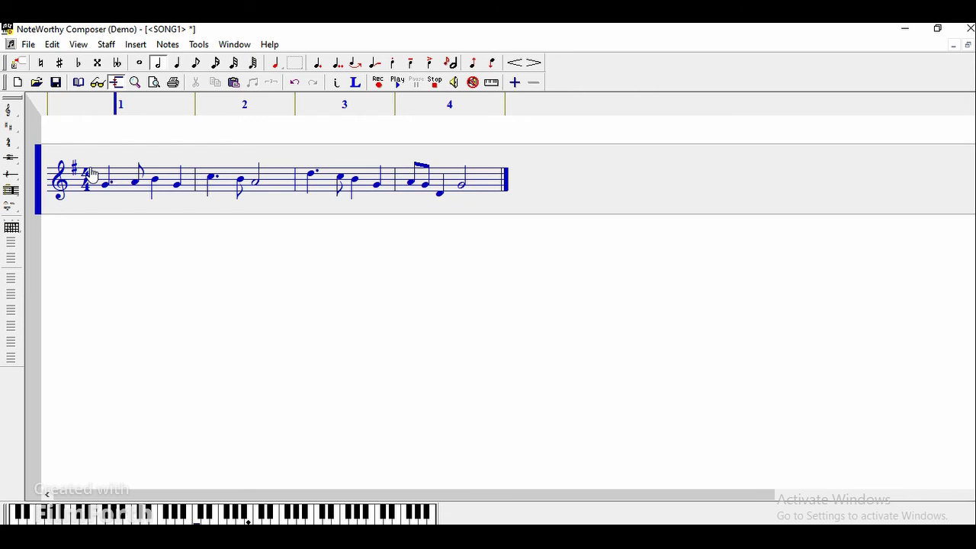
- Set the staff's instrument to the predefined Rhodes Piano and play back the melody
{"action": "key", "text": "alt+F8"}
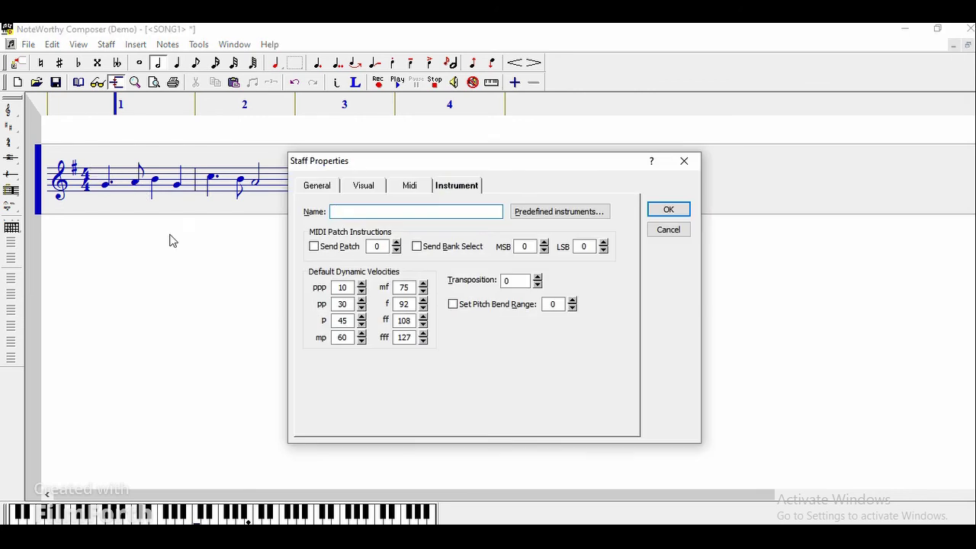
{"action": "left_click", "coordinate": [542, 218]}
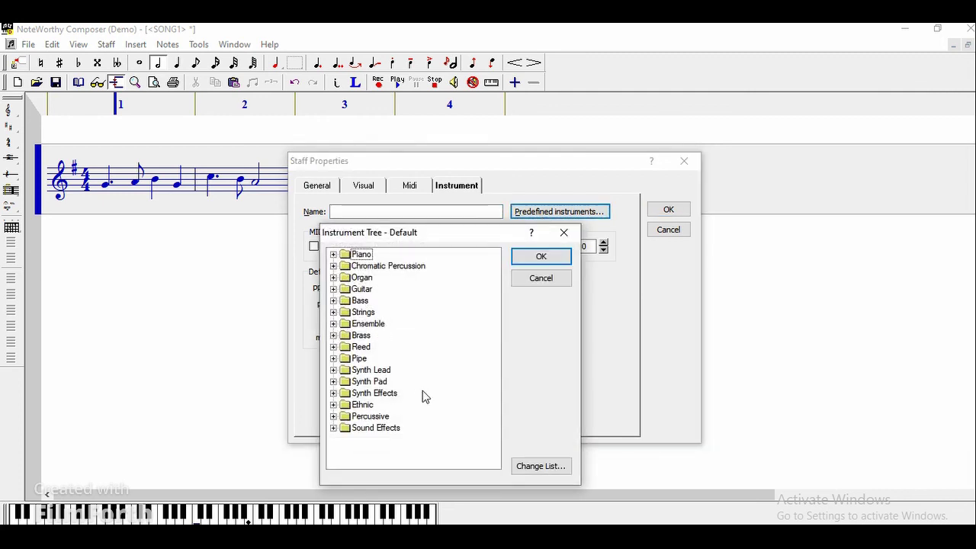
{"action": "left_click", "coordinate": [358, 256]}
{"action": "double_click", "coordinate": [347, 258]}
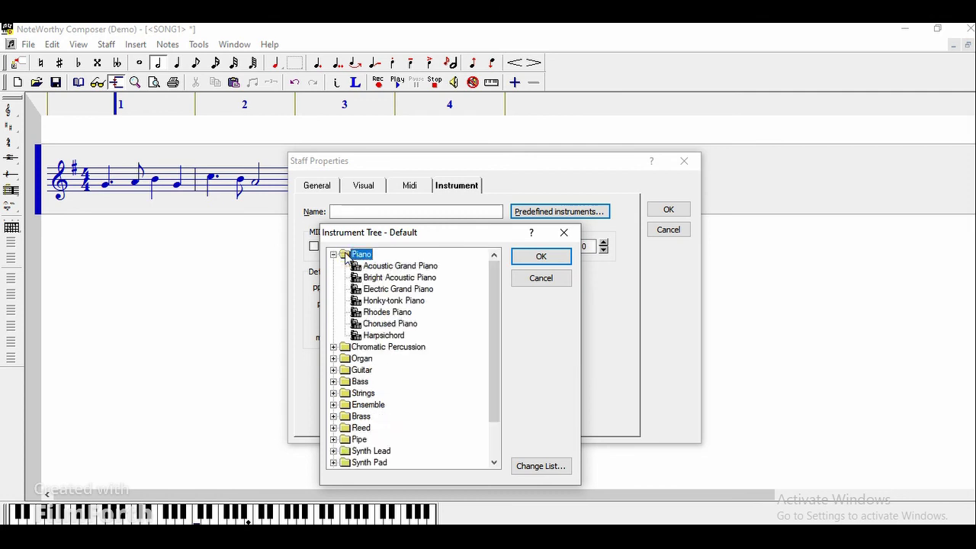
{"action": "left_click", "coordinate": [374, 313]}
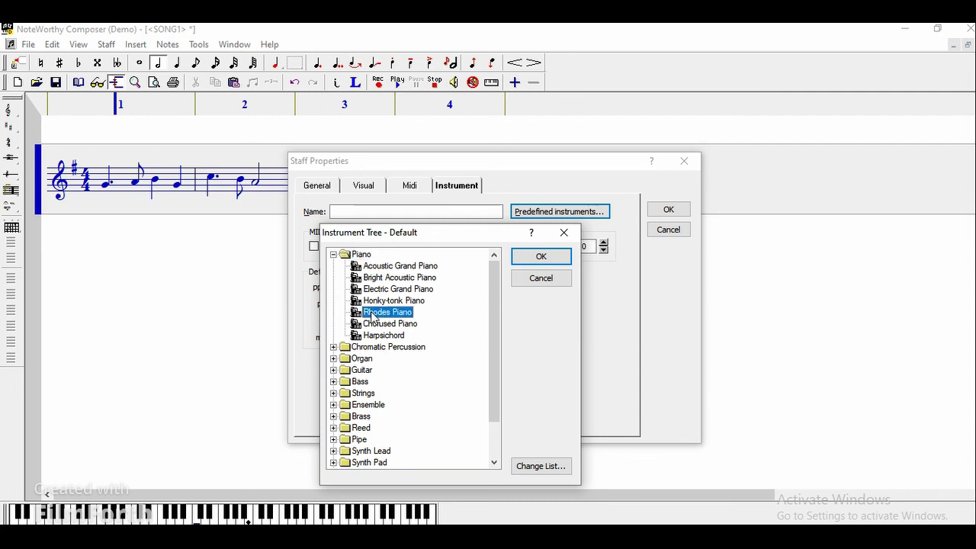
{"action": "left_click", "coordinate": [563, 257]}
{"action": "left_click", "coordinate": [662, 212]}
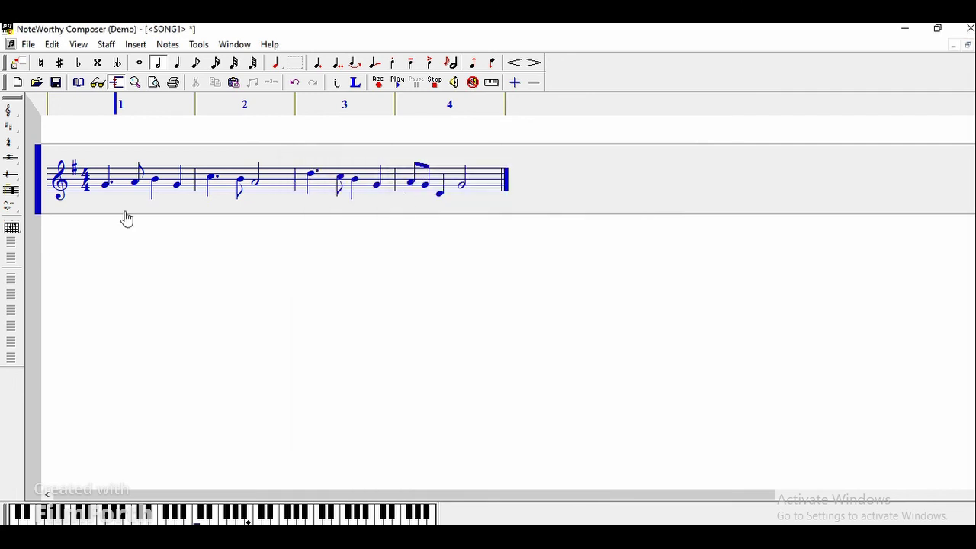
{"action": "key", "text": "space"}
- Change the staff's instrument to the predefined Banjo from the Ethnic group and play back the melody
{"action": "double_click", "coordinate": [126, 219]}
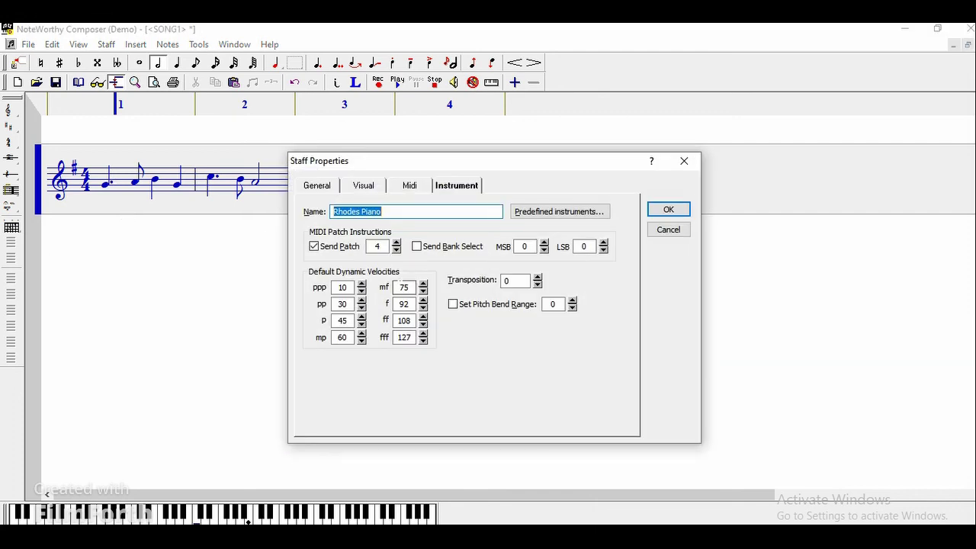
{"action": "left_click", "coordinate": [553, 218]}
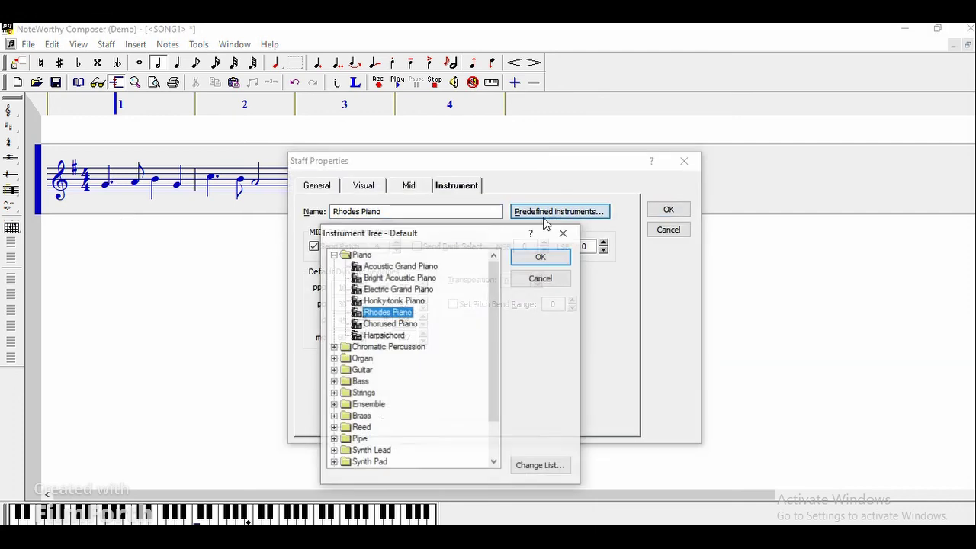
{"action": "left_click", "coordinate": [334, 255]}
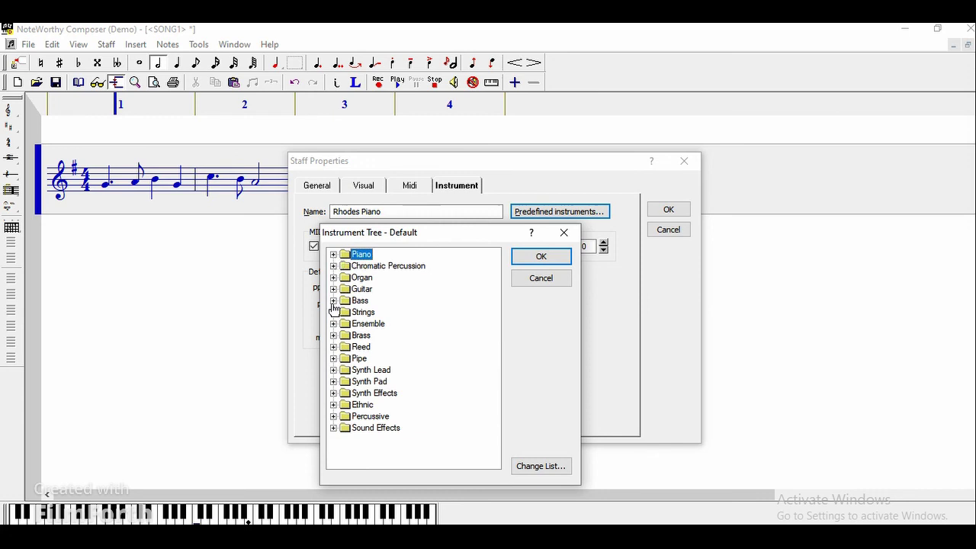
{"action": "left_click", "coordinate": [335, 405]}
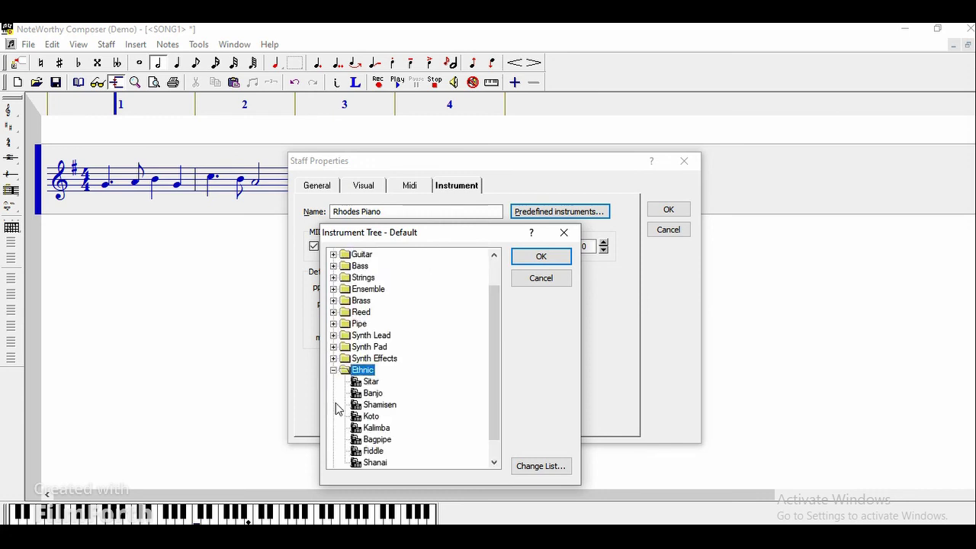
{"action": "left_click", "coordinate": [373, 394]}
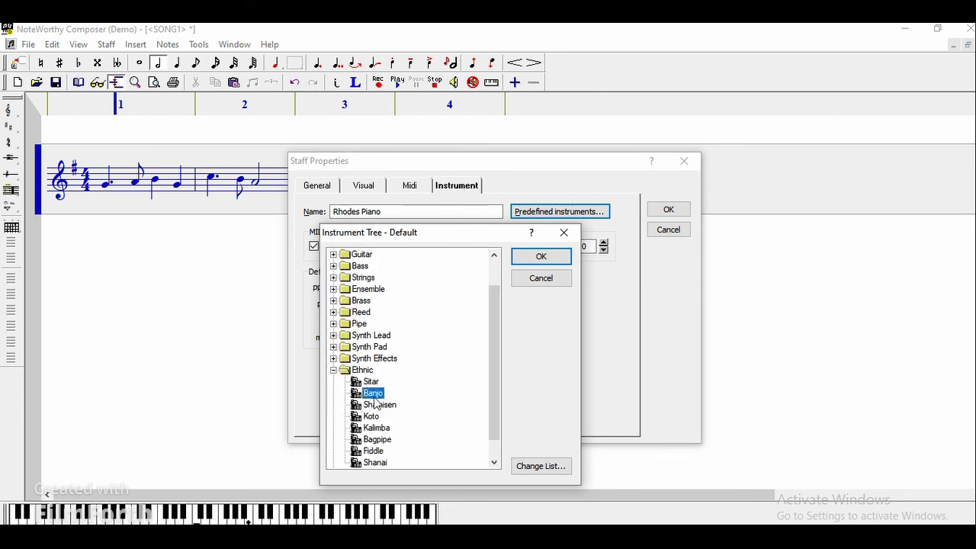
{"action": "left_click", "coordinate": [516, 257]}
{"action": "left_click", "coordinate": [685, 213]}
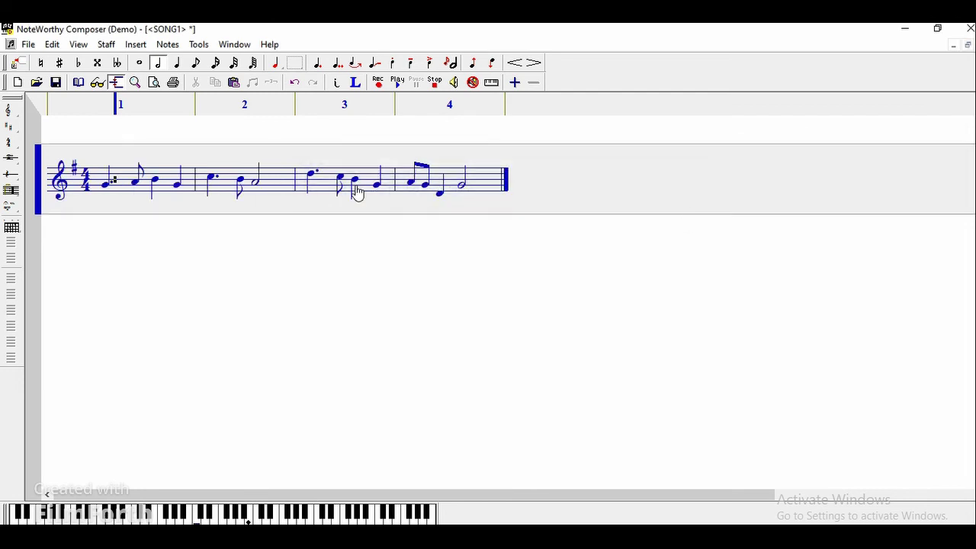
{"action": "key", "text": "space"}
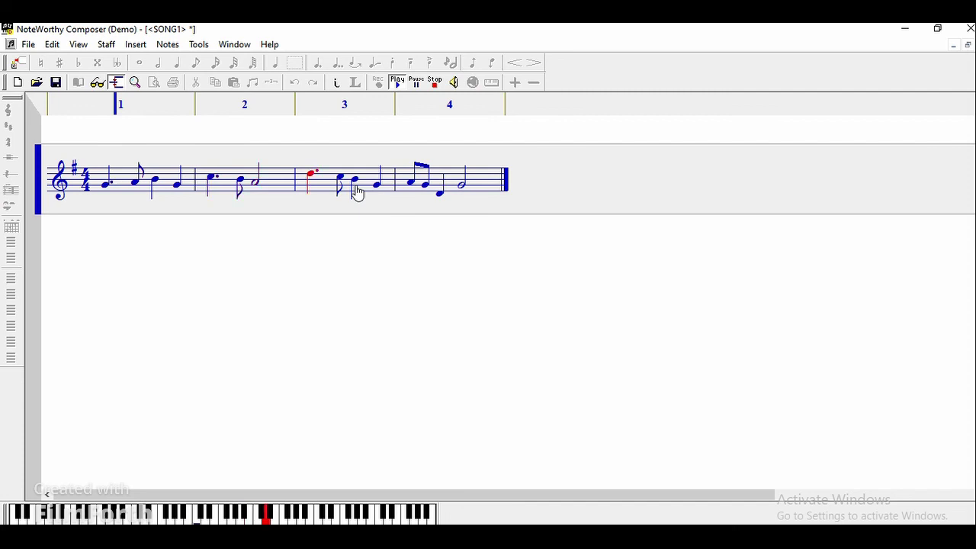
{"action": "key", "text": "space"}
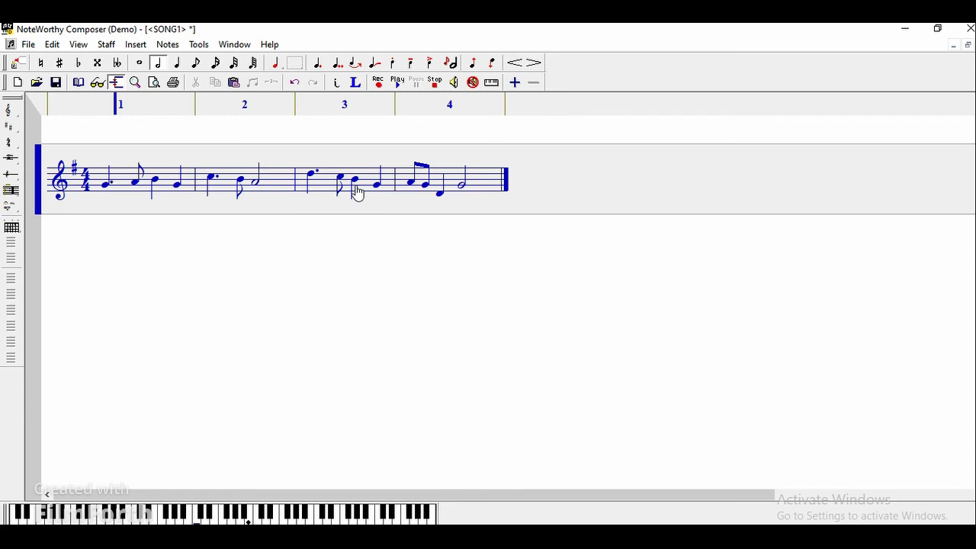
- Open the staff's instrument properties, browse the Ensemble and Brass groups of predefined instruments, and cancel the instrument selection
{"action": "double_click", "coordinate": [358, 193]}
{"action": "left_click", "coordinate": [557, 208]}
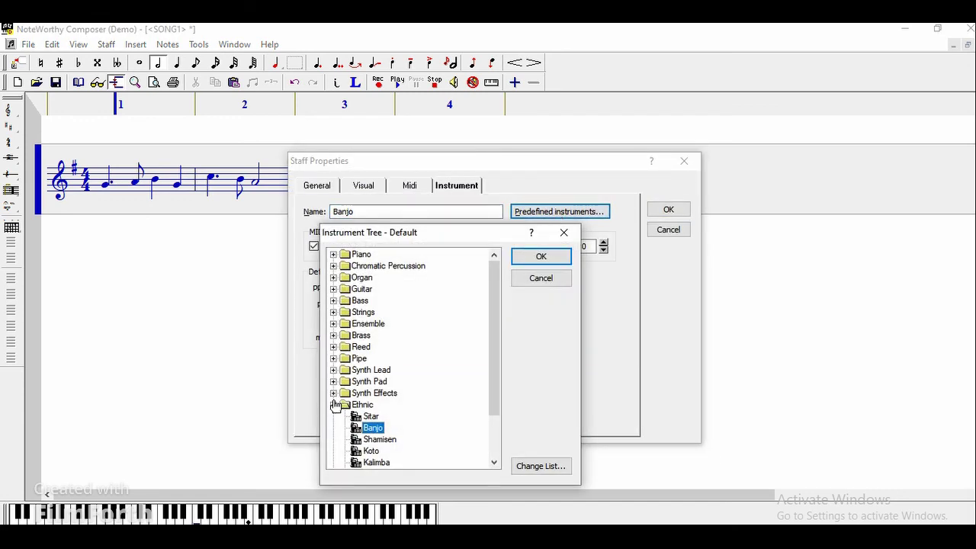
{"action": "left_click", "coordinate": [334, 405]}
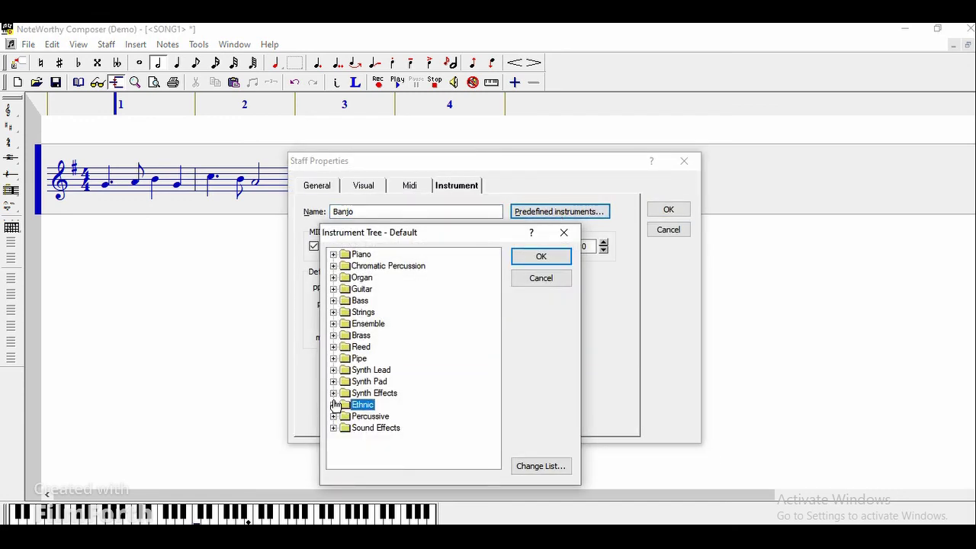
{"action": "left_click", "coordinate": [333, 324]}
{"action": "left_click", "coordinate": [334, 324]}
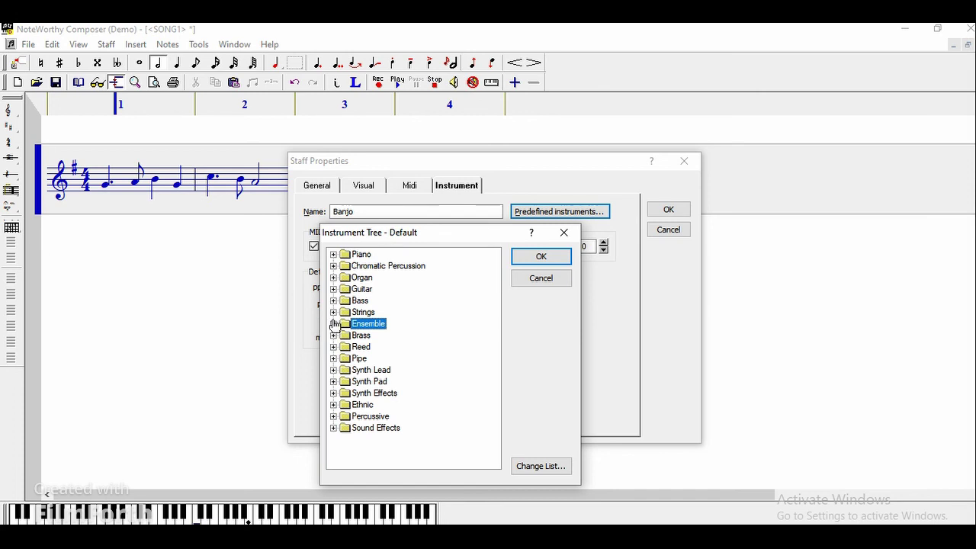
{"action": "left_click", "coordinate": [336, 336]}
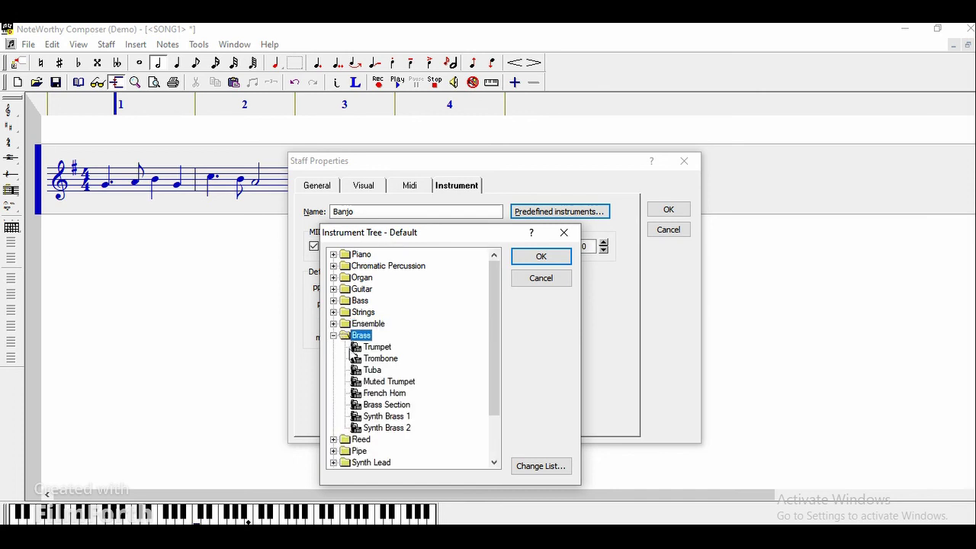
{"action": "left_click", "coordinate": [381, 382]}
{"action": "left_click", "coordinate": [541, 277]}
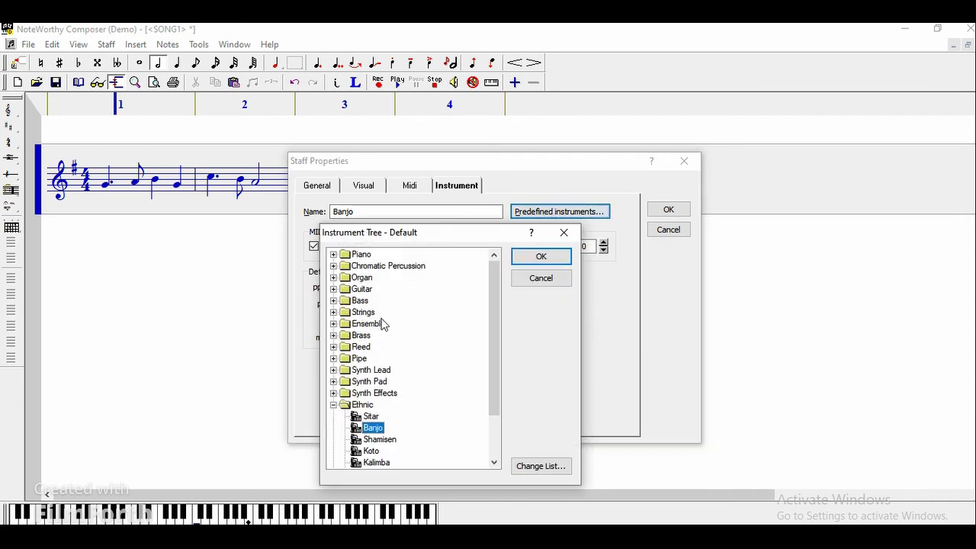
- Set the staff's instrument to the predefined Muted Trumpet from the Brass group and play back the melody
{"action": "left_click", "coordinate": [560, 212]}
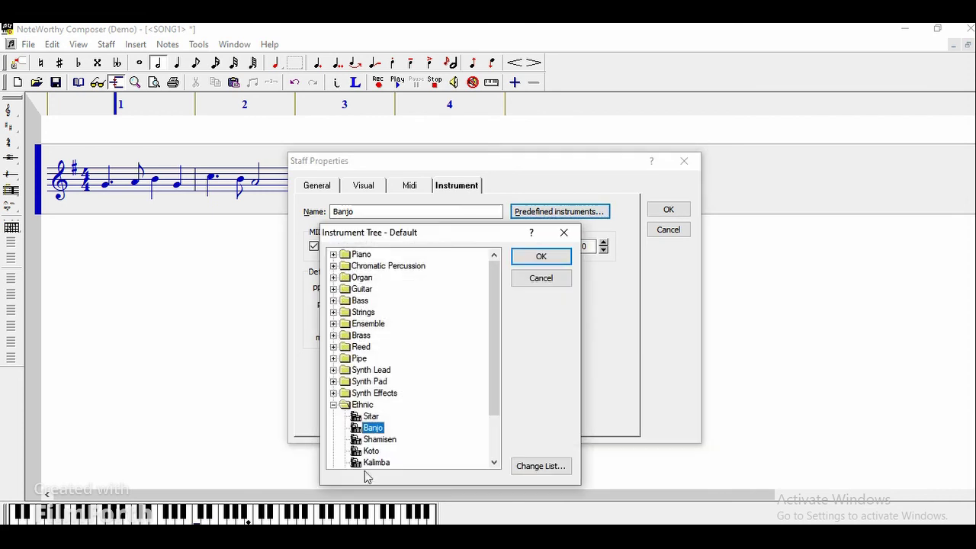
{"action": "double_click", "coordinate": [345, 336]}
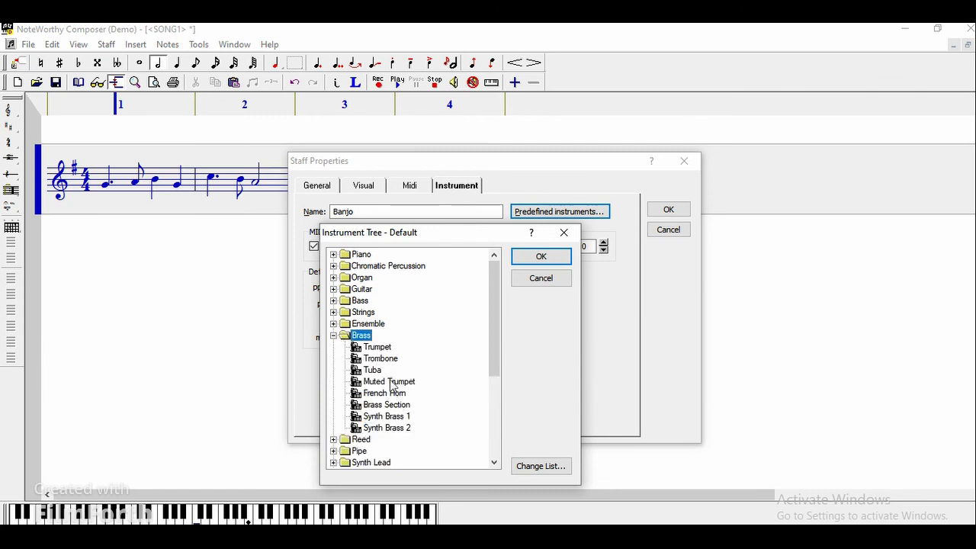
{"action": "left_click", "coordinate": [391, 381]}
{"action": "left_click", "coordinate": [549, 257]}
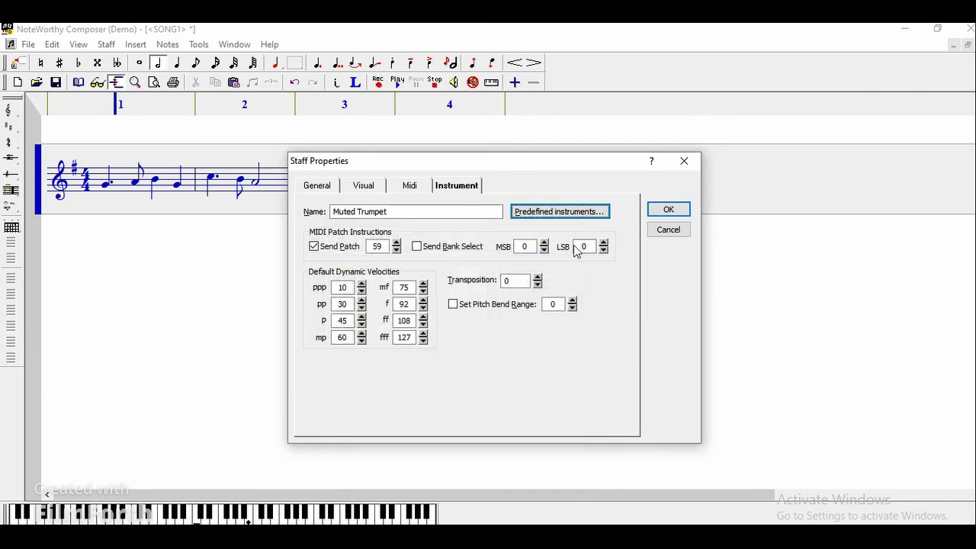
{"action": "left_click", "coordinate": [665, 209]}
{"action": "key", "text": "space"}
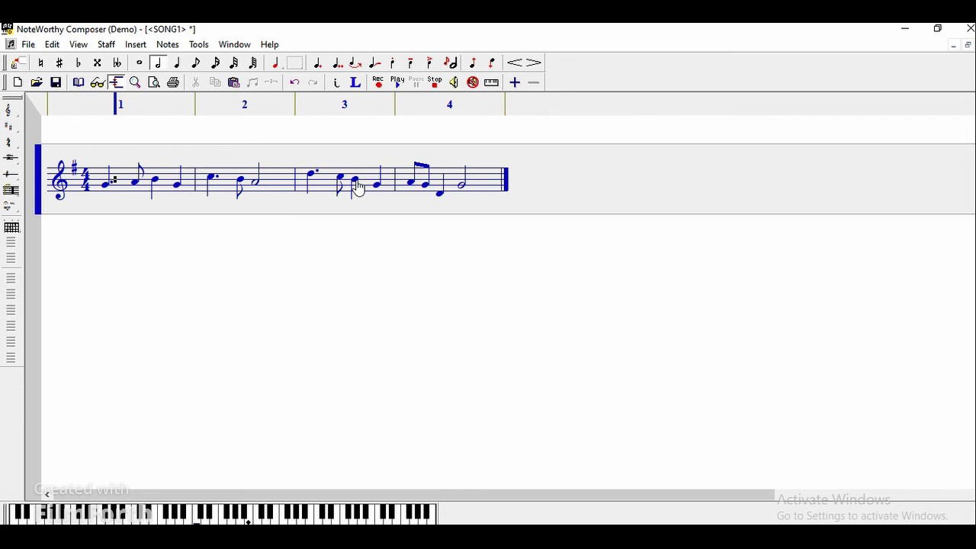
- Switch to the Anchors Aweigh song and play it from the beginning
{"action": "key", "text": "ctrl+F6"}
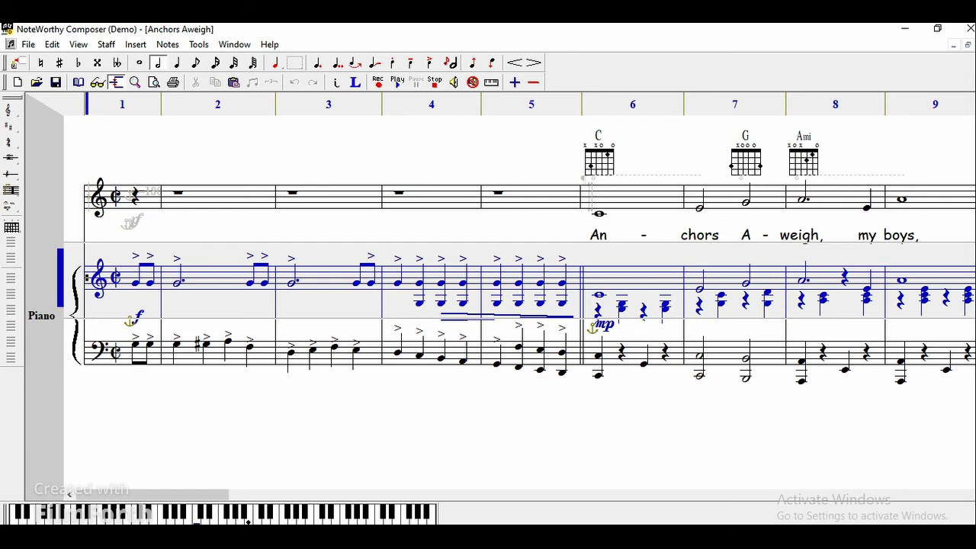
{"action": "key", "text": "space"}
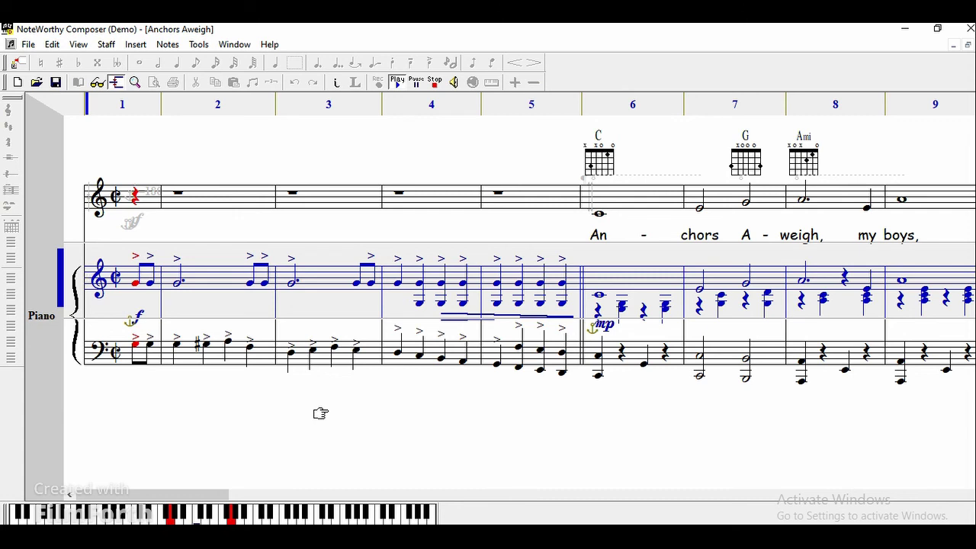